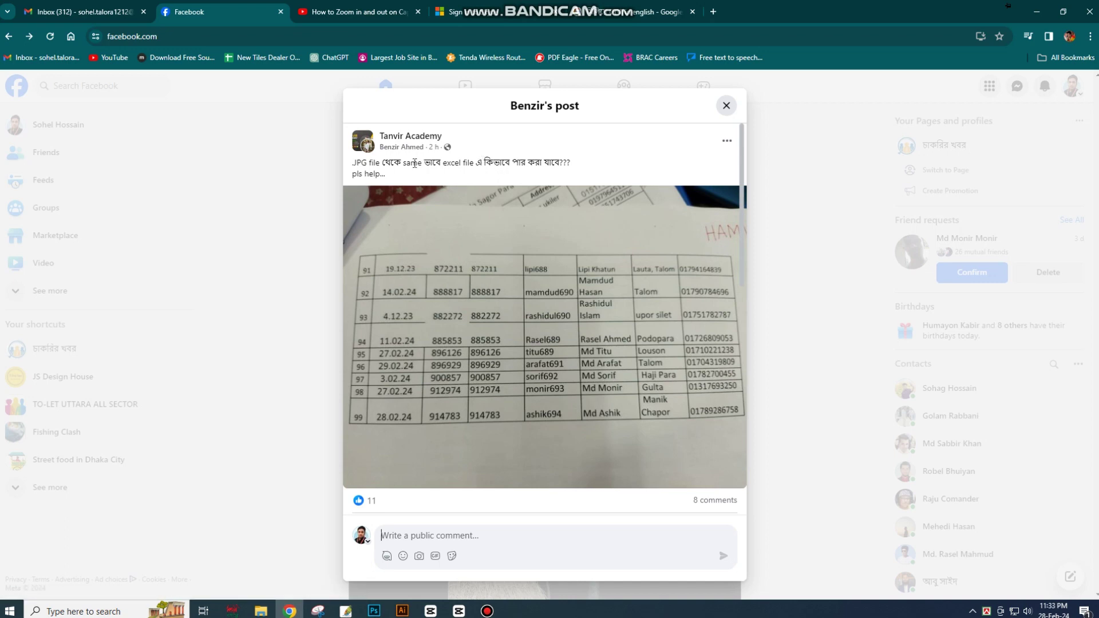
Read through the post by selecting its question, 'pls help' line and group name
left_click_drag(354, 162, 570, 161)
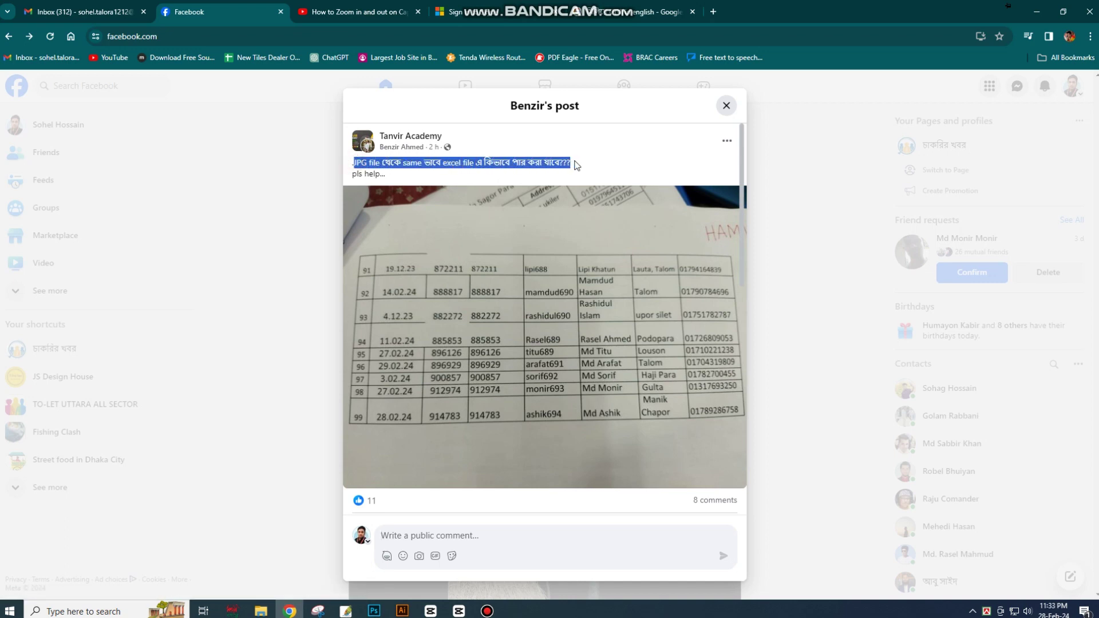
left_click_drag(353, 174, 385, 175)
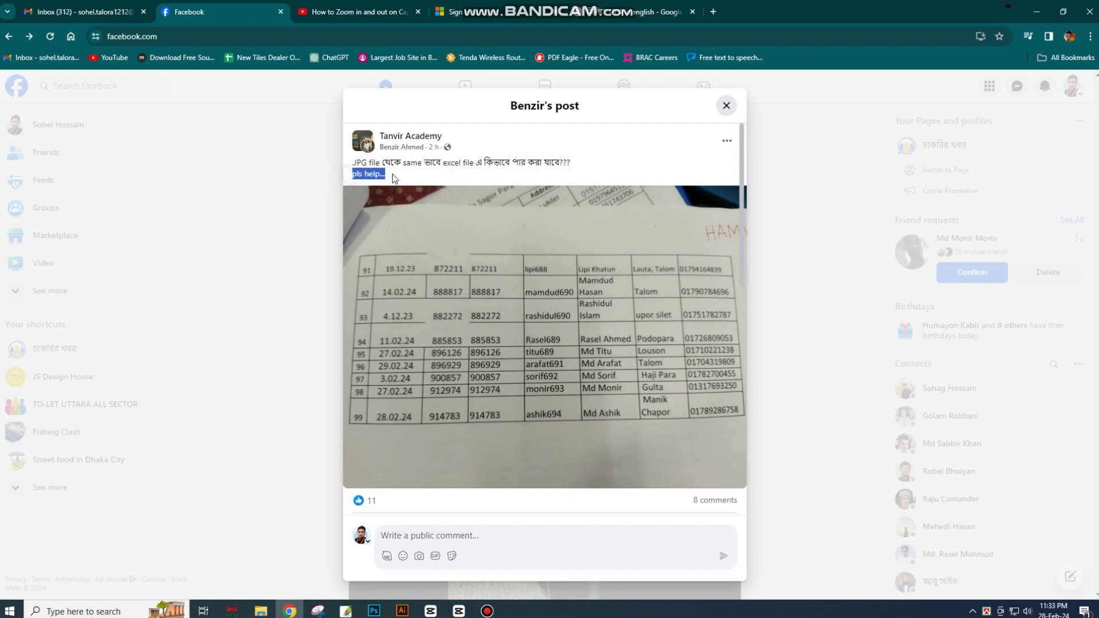
left_click(468, 133)
left_click_drag(452, 136, 380, 136)
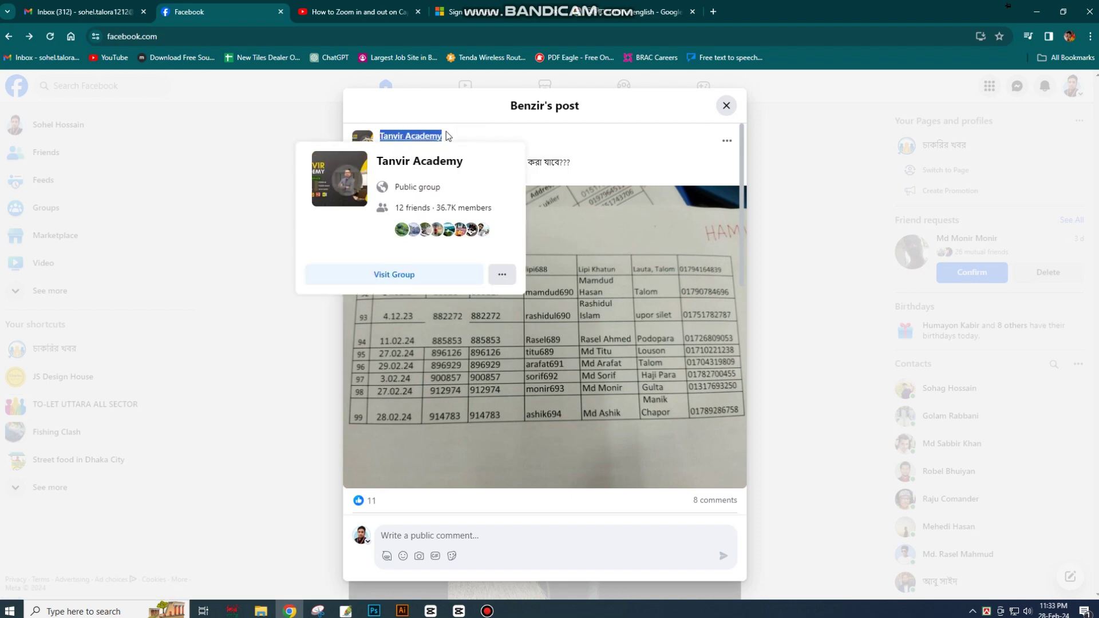
left_click(462, 107)
Open the handwritten-number table photo full size and copy the image
left_click(490, 266)
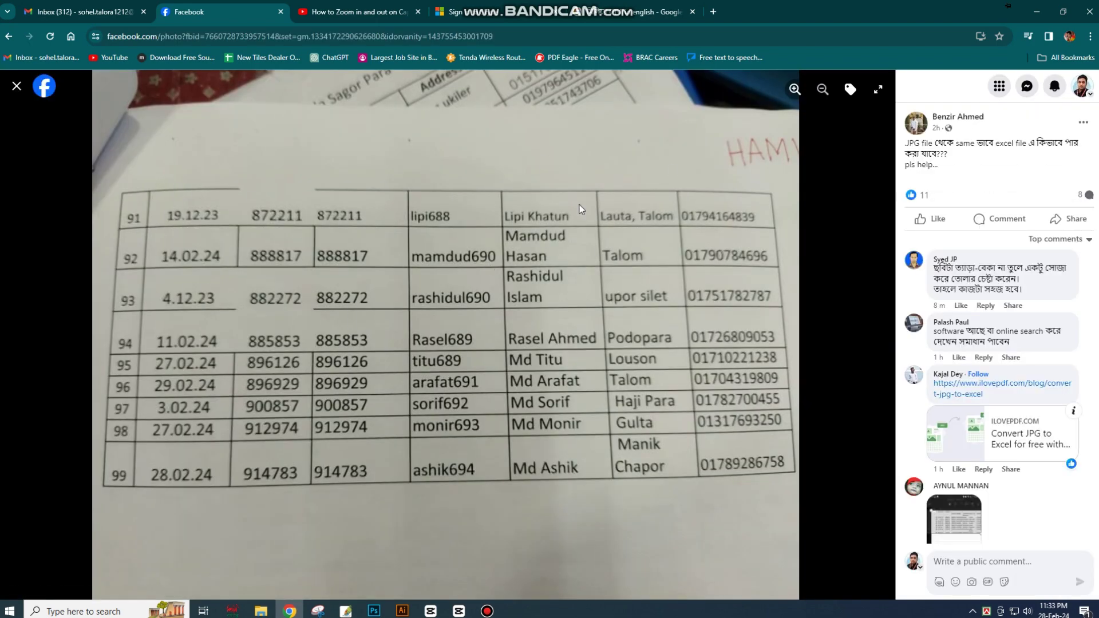
scroll(969, 308, "down", 4)
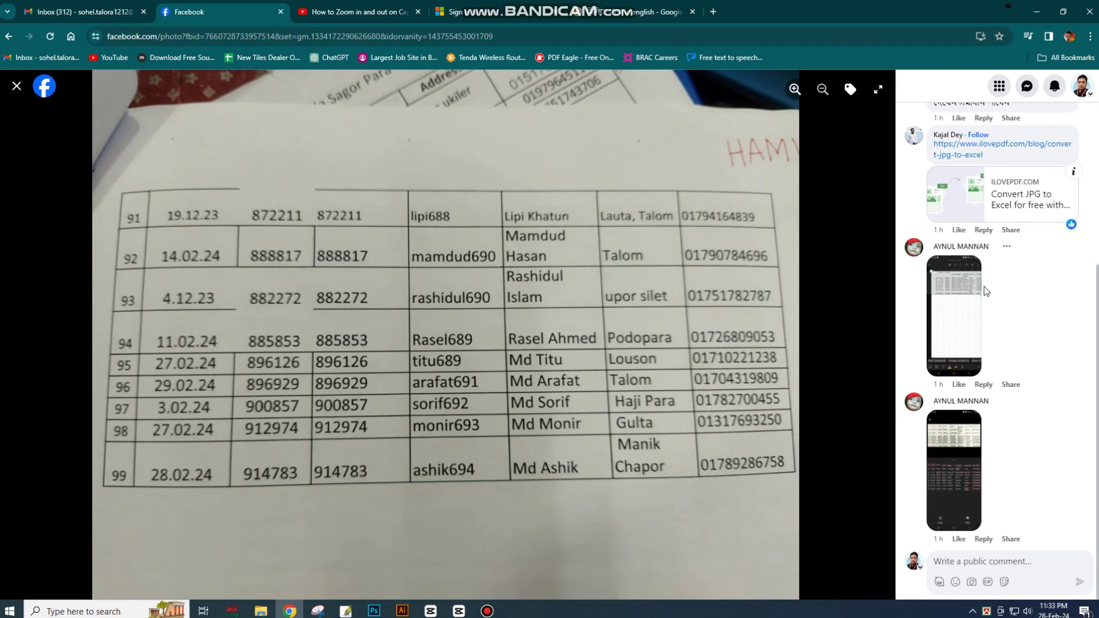
left_click(969, 308)
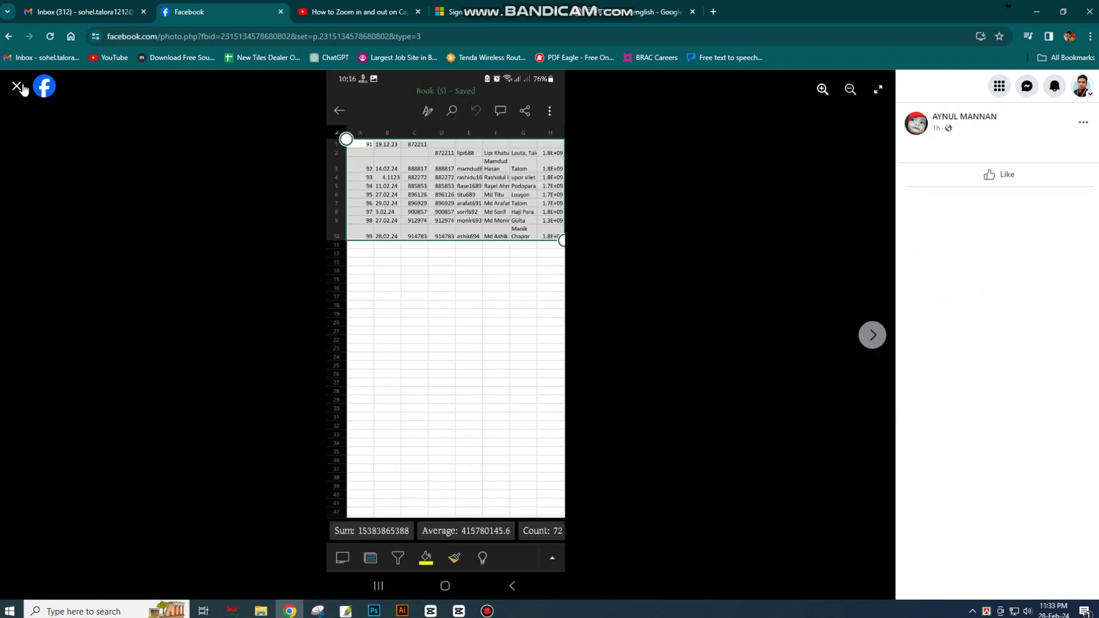
left_click(16, 86)
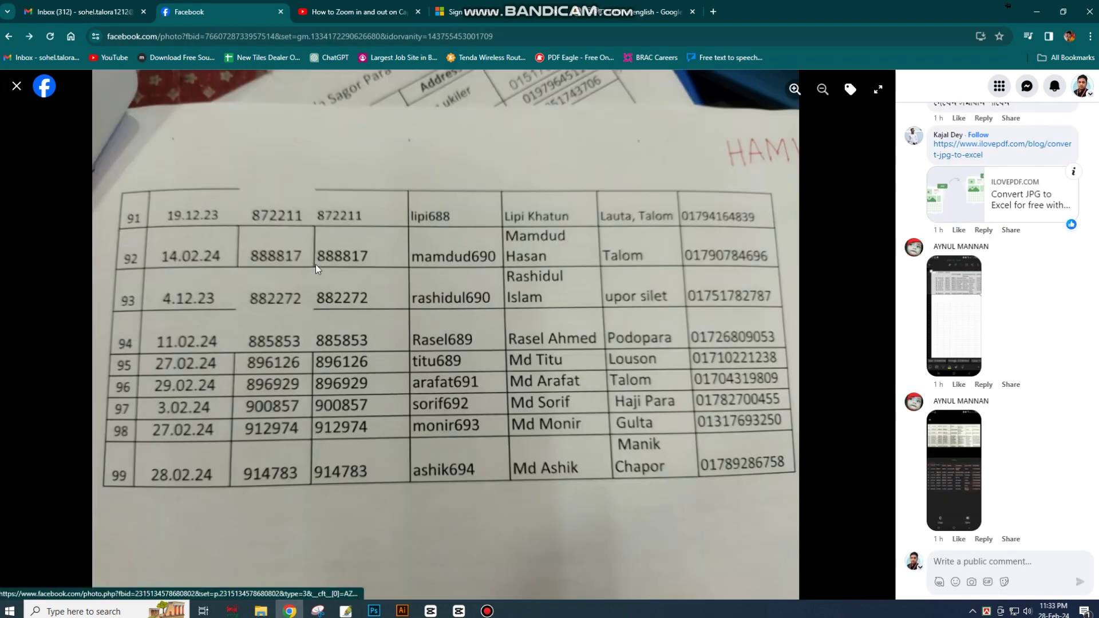
right_click(421, 284)
left_click(420, 312)
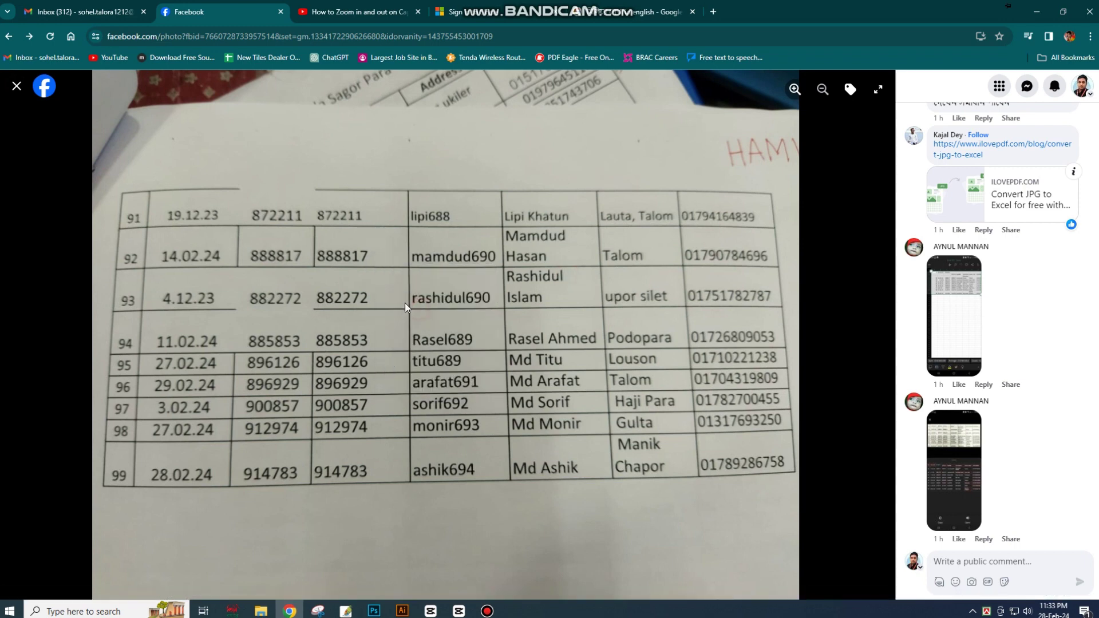
In Photoshop, create a new clipboard-sized 1280x960 document instead of a Letter one
left_click(360, 604)
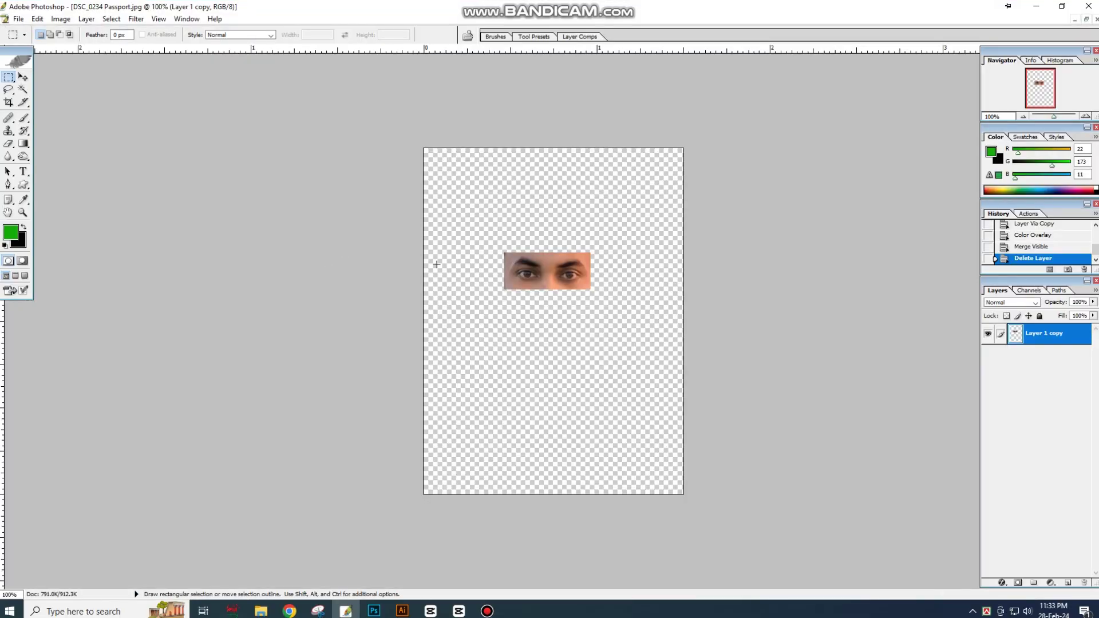
key("ctrl+n")
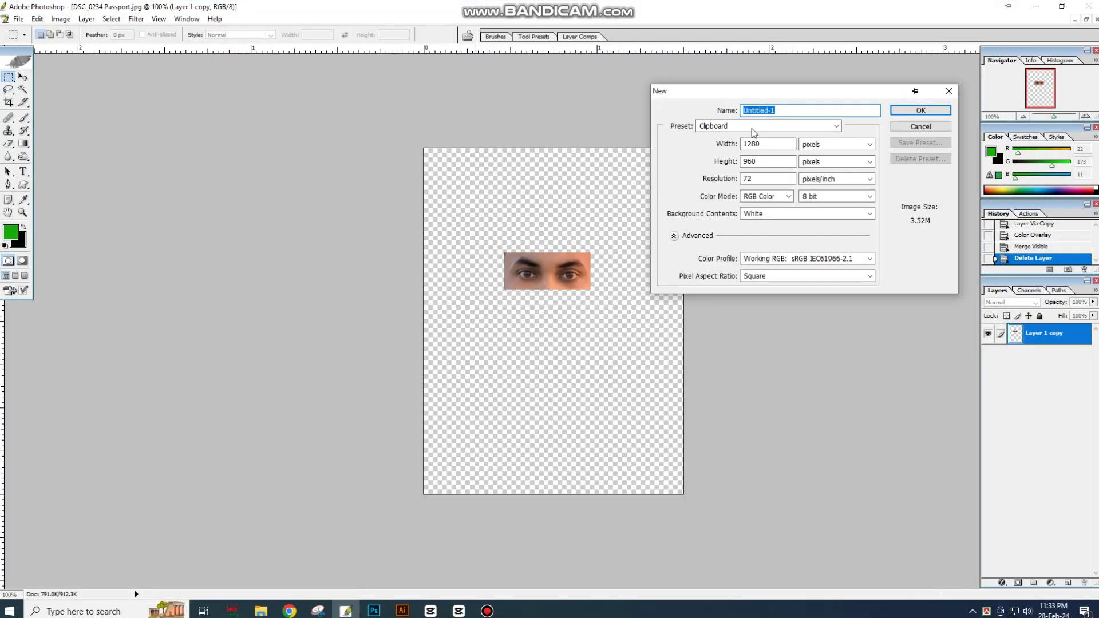
left_click(744, 127)
left_click(740, 173)
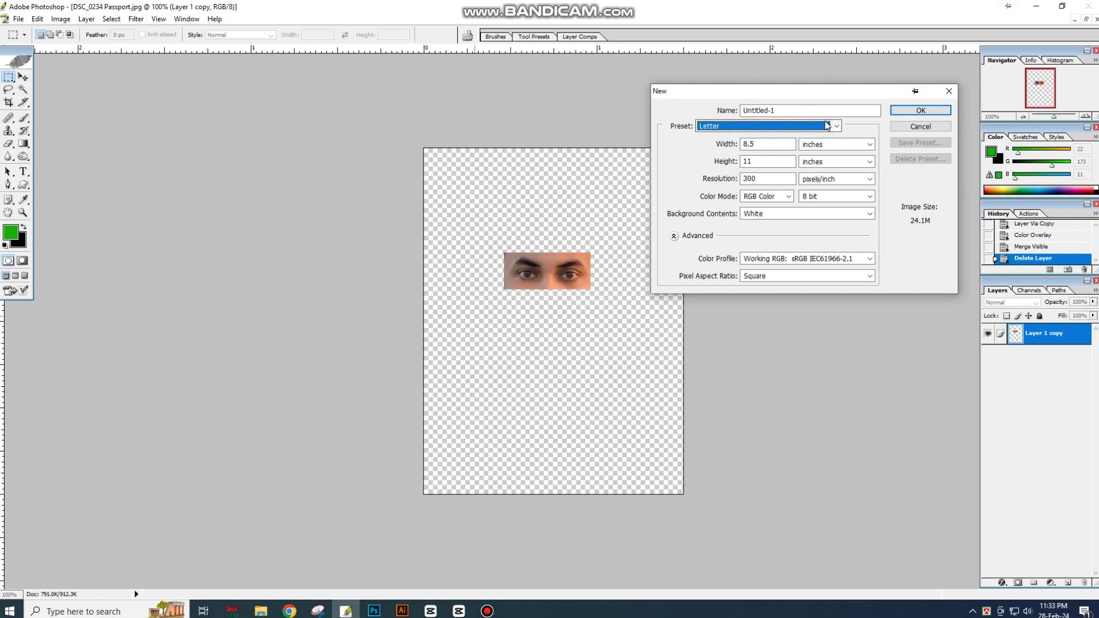
left_click(948, 91)
key("ctrl+n")
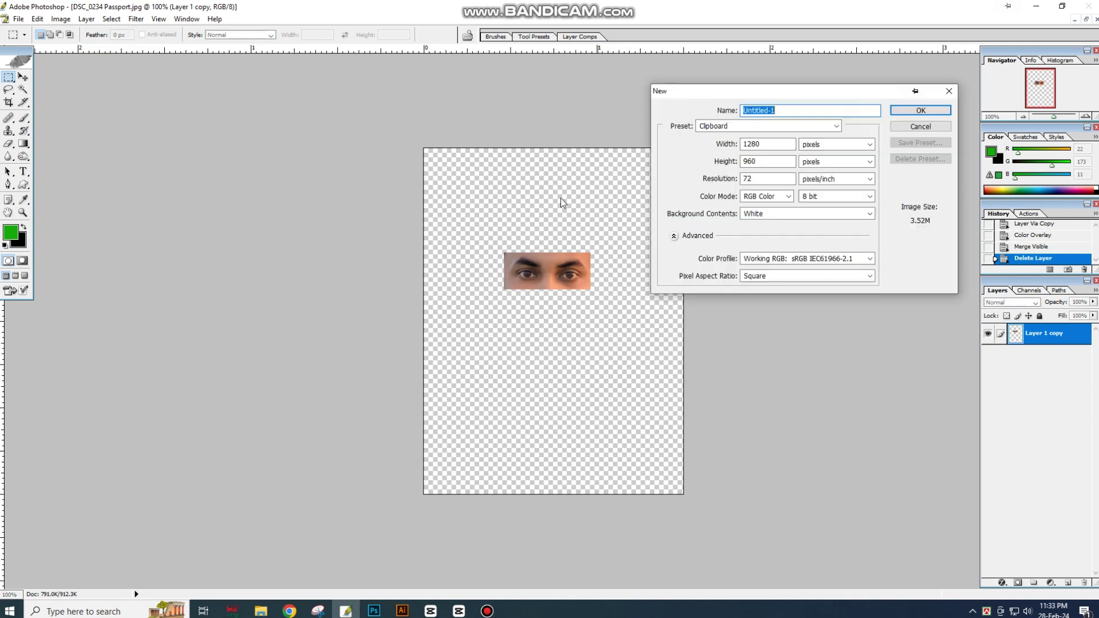
key("Return")
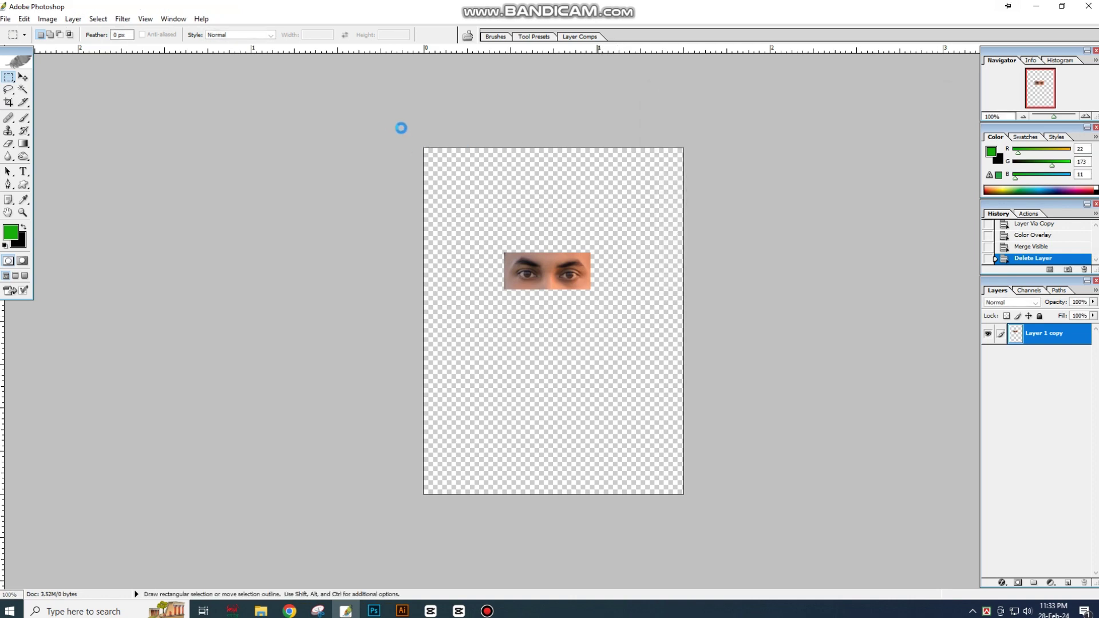
Paste the table photo, then apply Auto Levels and Desaturate
key("ctrl+v")
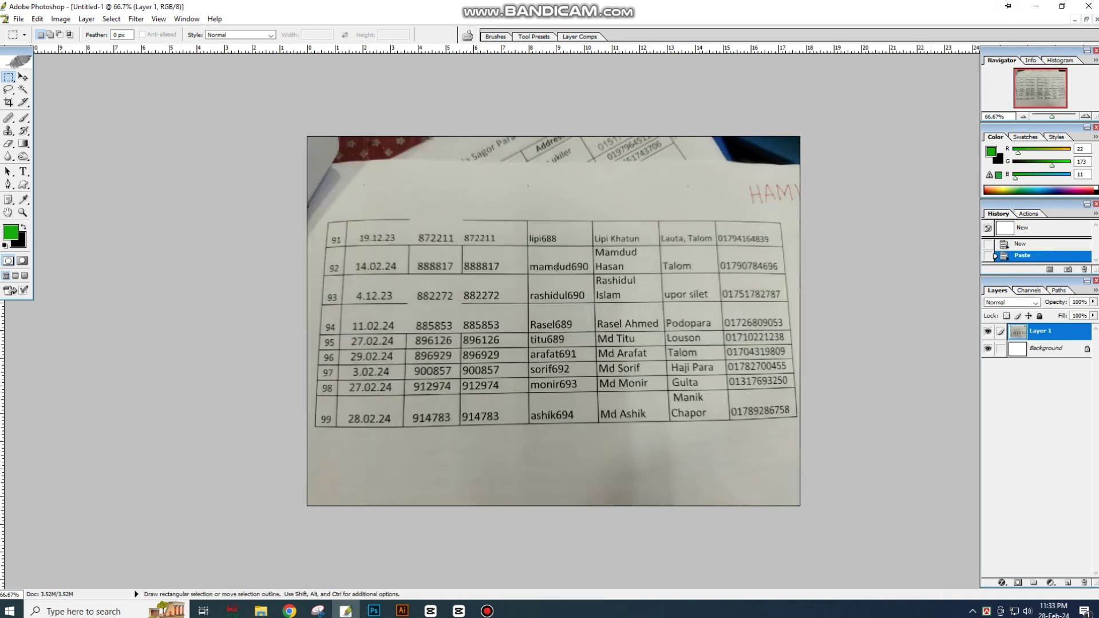
key("ctrl+shift+l")
key("ctrl+shift+u")
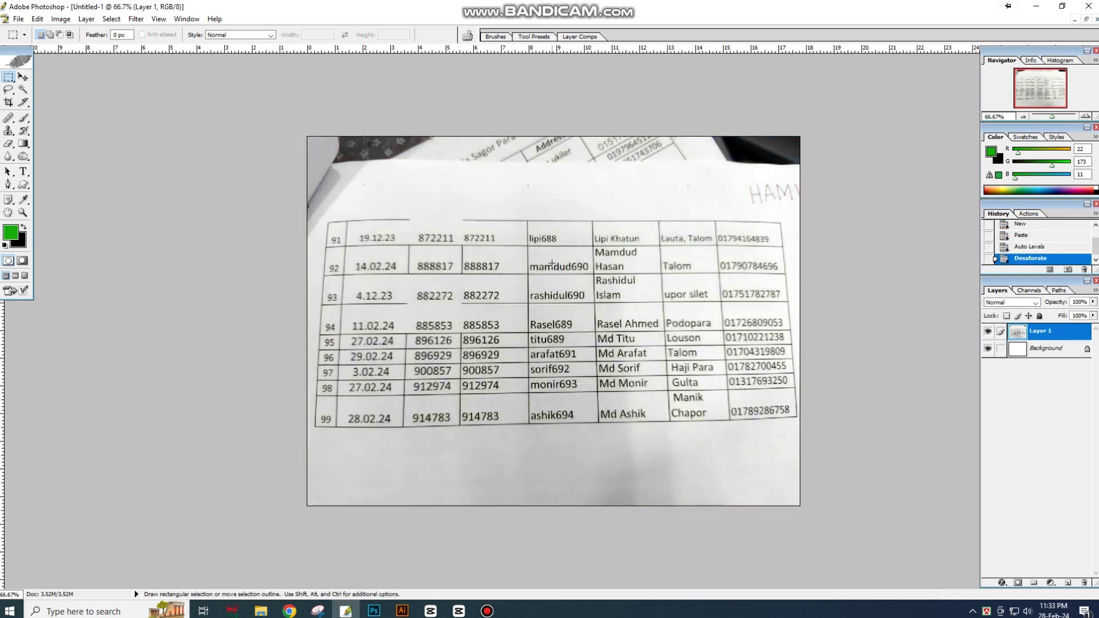
Straighten the photo's perspective by distorting its corners, then marquee the table area
key("ctrl+t")
mouse_move(305, 138)
left_mouse_down()
mouse_move(305, 125)
mouse_move(280, 118)
left_mouse_up()
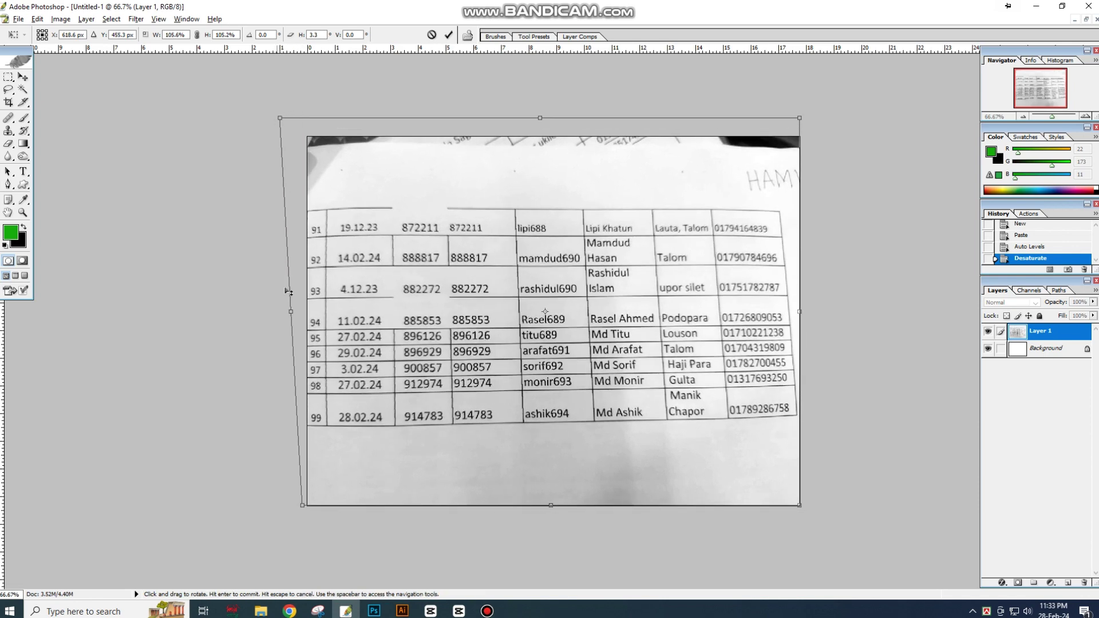
left_click_drag(302, 507, 309, 505)
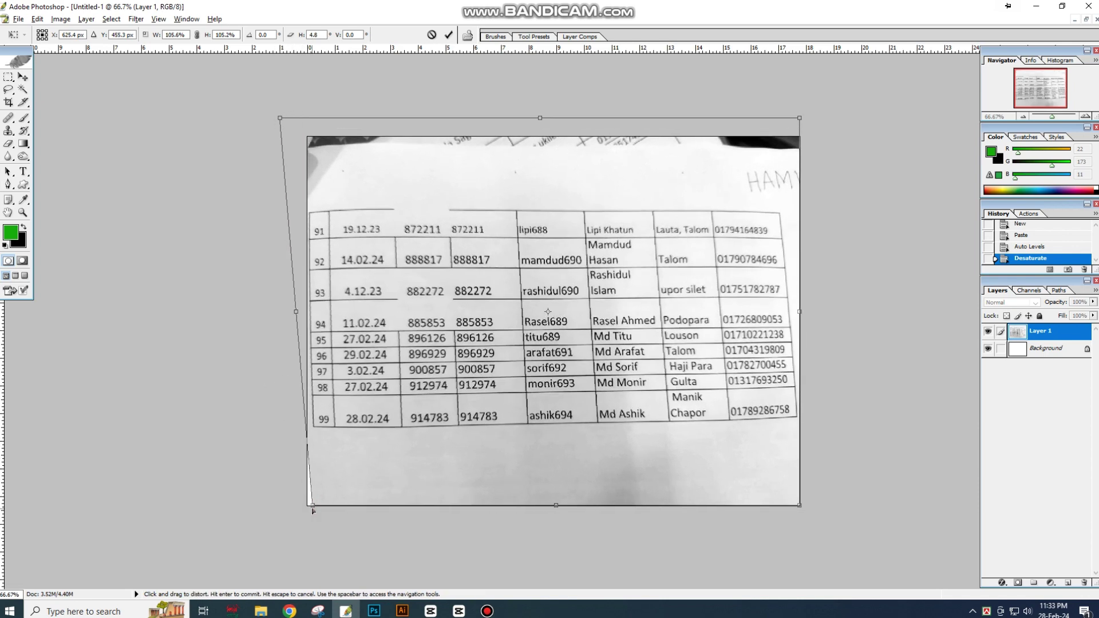
left_click_drag(799, 117, 824, 117)
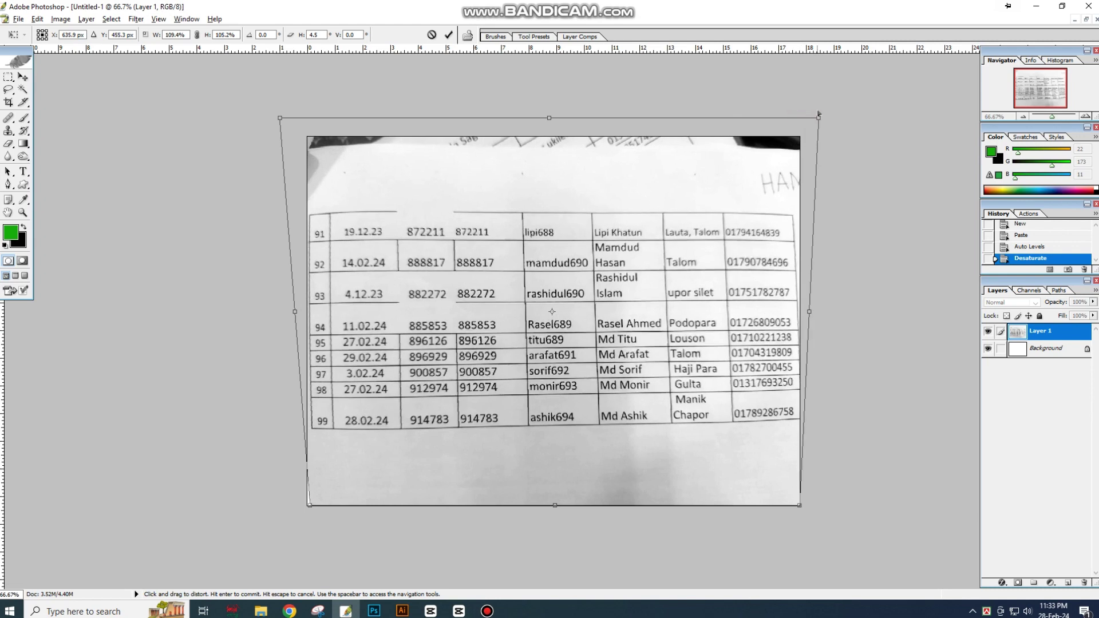
left_click_drag(799, 505, 790, 506)
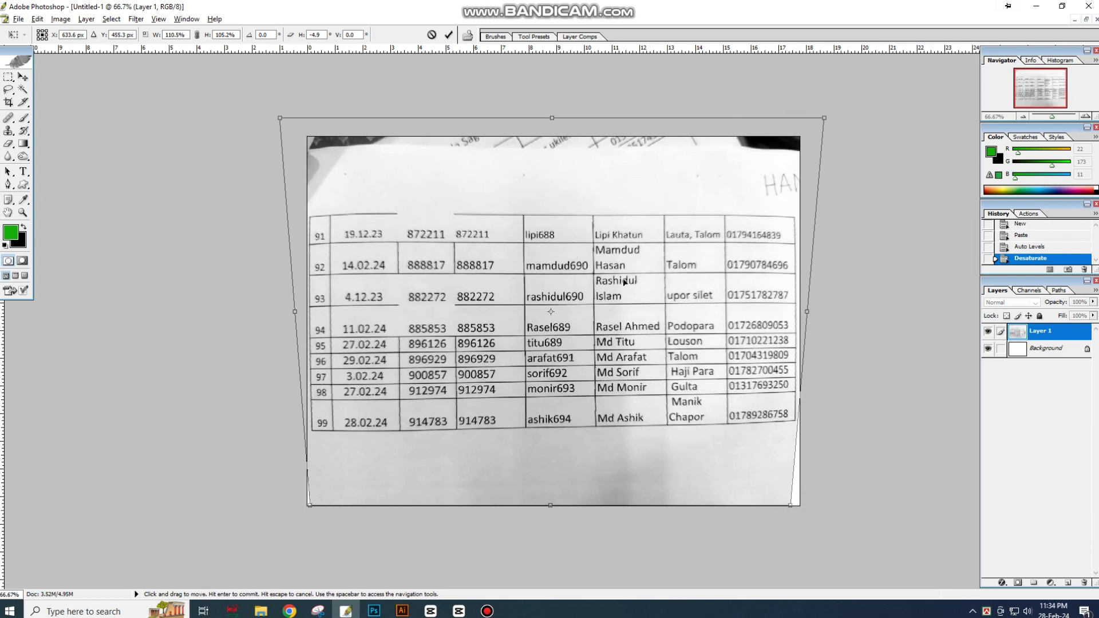
key("Return")
left_click_drag(510, 438, 801, 438)
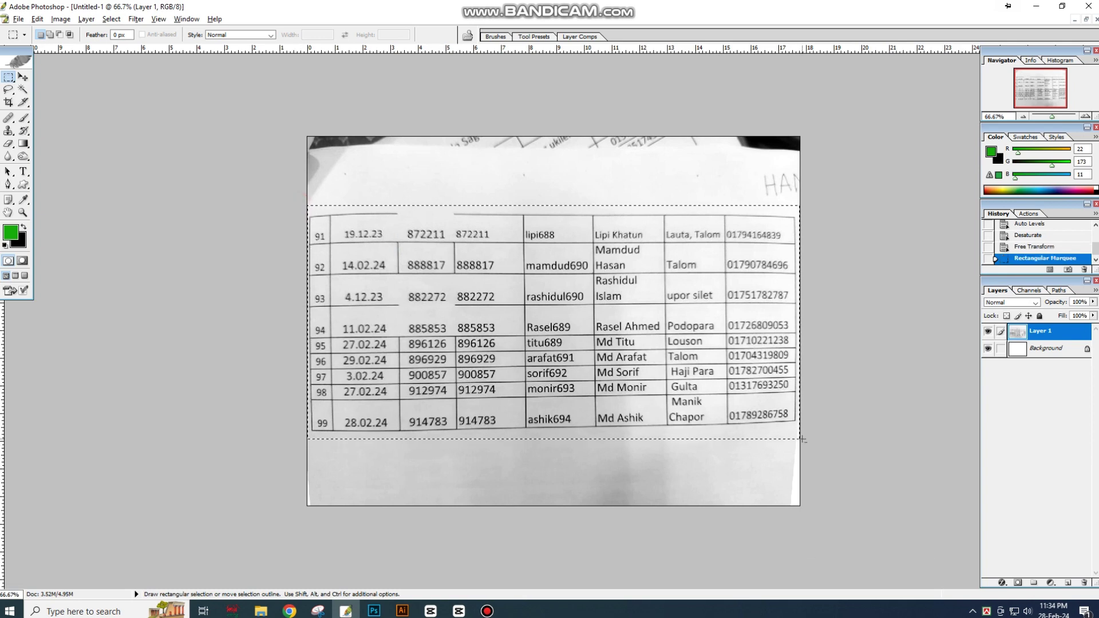
Crop the image to the selected table, deselect, fit it on screen, and merge visible layers
key("alt+i")
key("p")
key("ctrl+d")
key("ctrl+0")
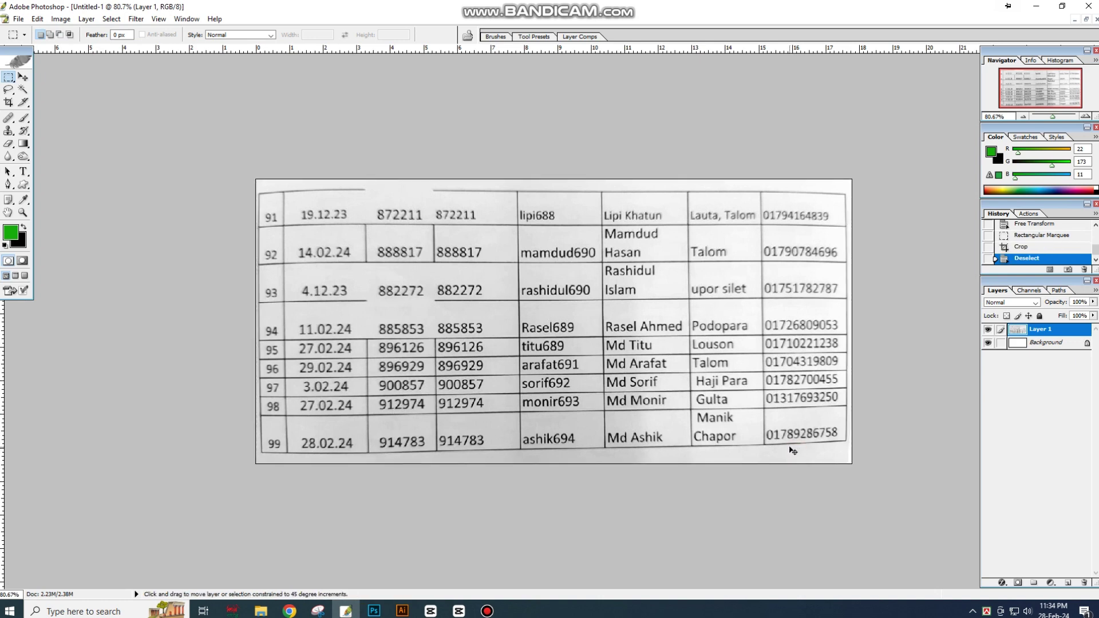
key("ctrl+shift+e")
Apply Levels of about 0 / 0.58 / 200 to whiten the paper and darken the text
key("ctrl+l")
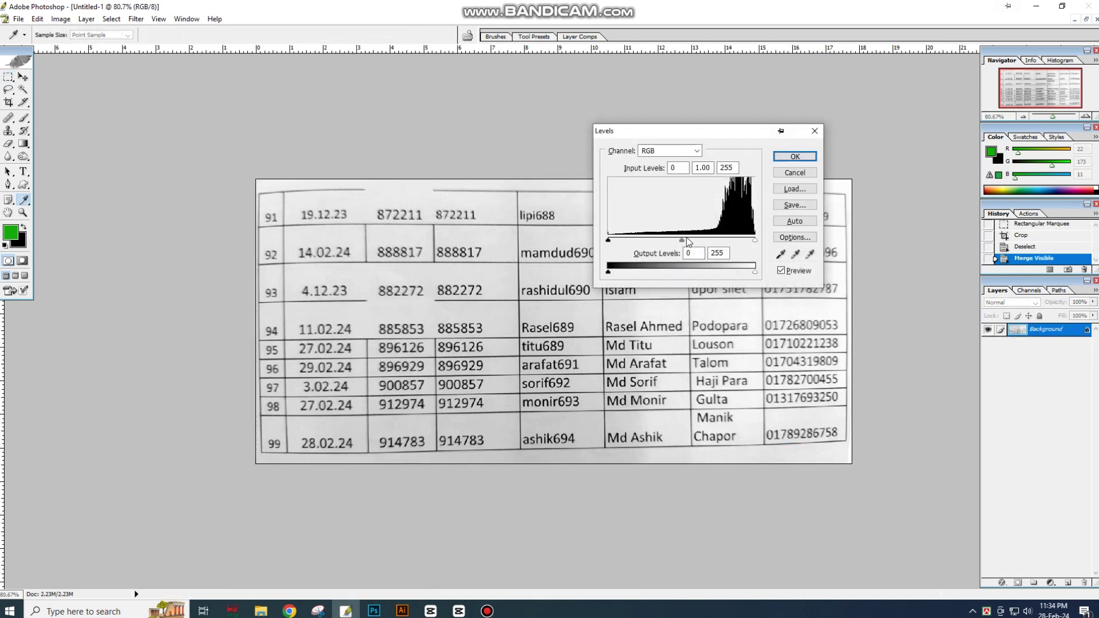
left_click_drag(681, 240, 723, 241)
key("Return")
key("m")
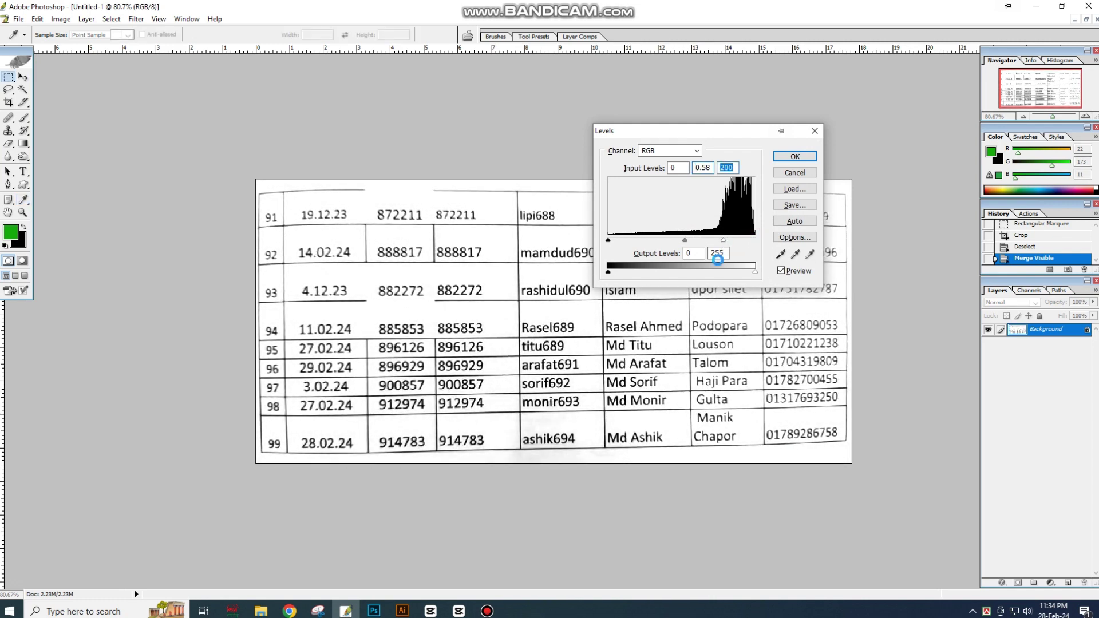
scroll(357, 250, "up", 2)
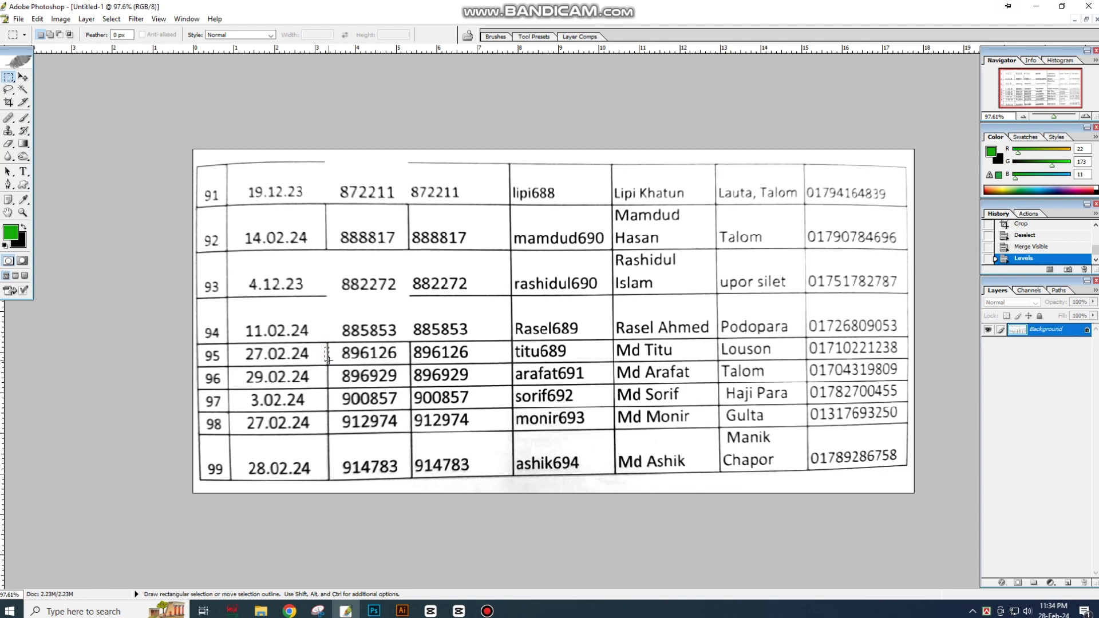
Patch the broken row 94 divider and top border with copied line strips, then save
left_click_drag(329, 358, 330, 256)
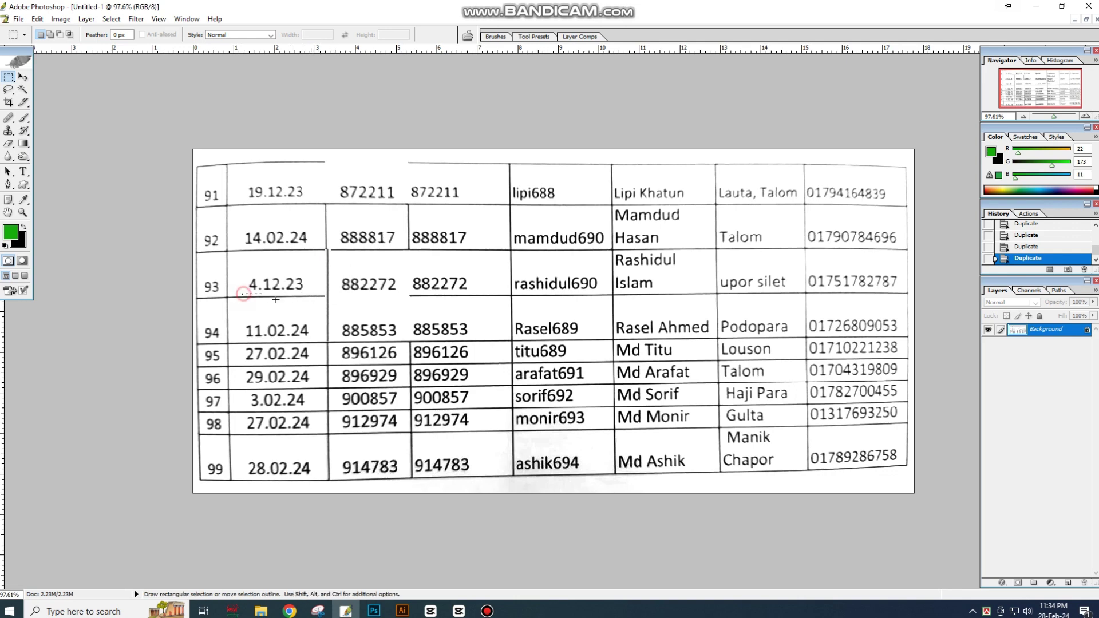
left_click_drag(308, 298, 397, 303)
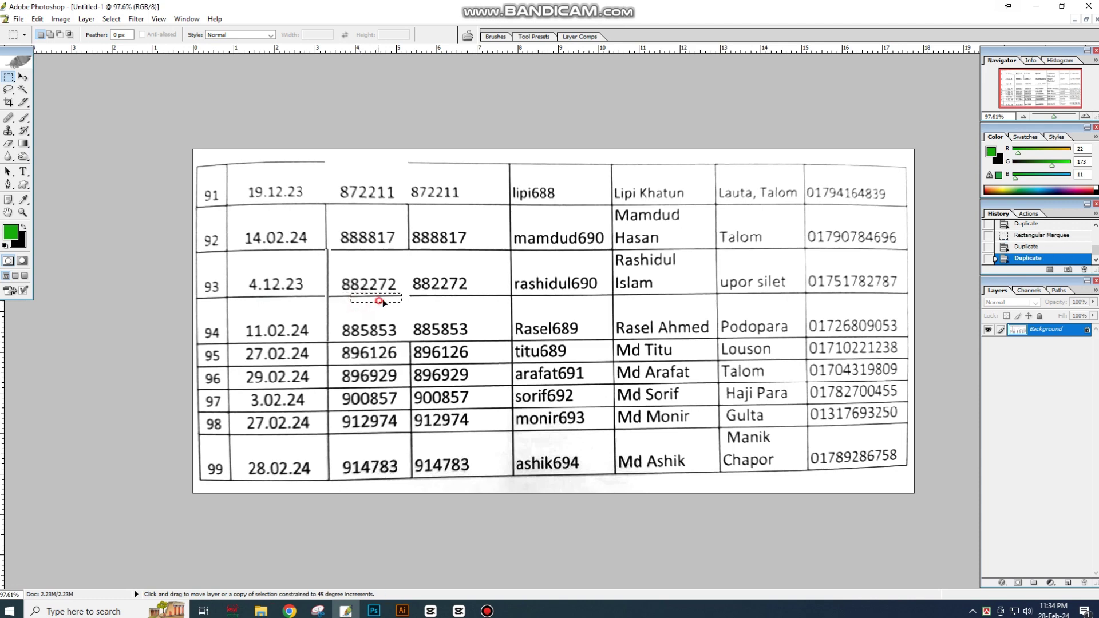
left_click(465, 312)
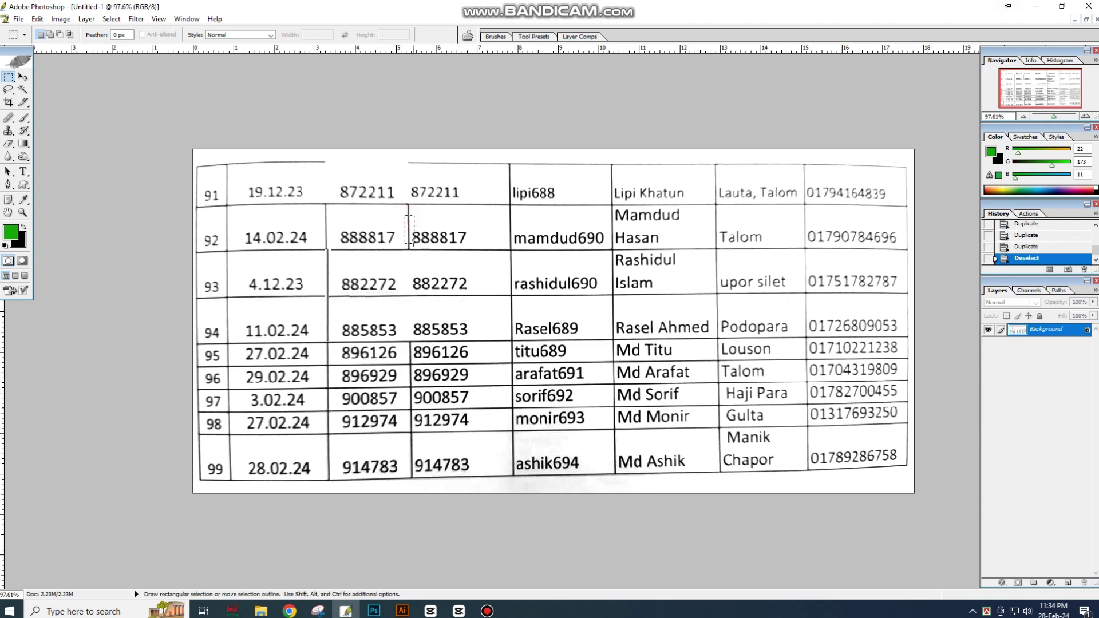
left_click_drag(409, 241, 408, 329)
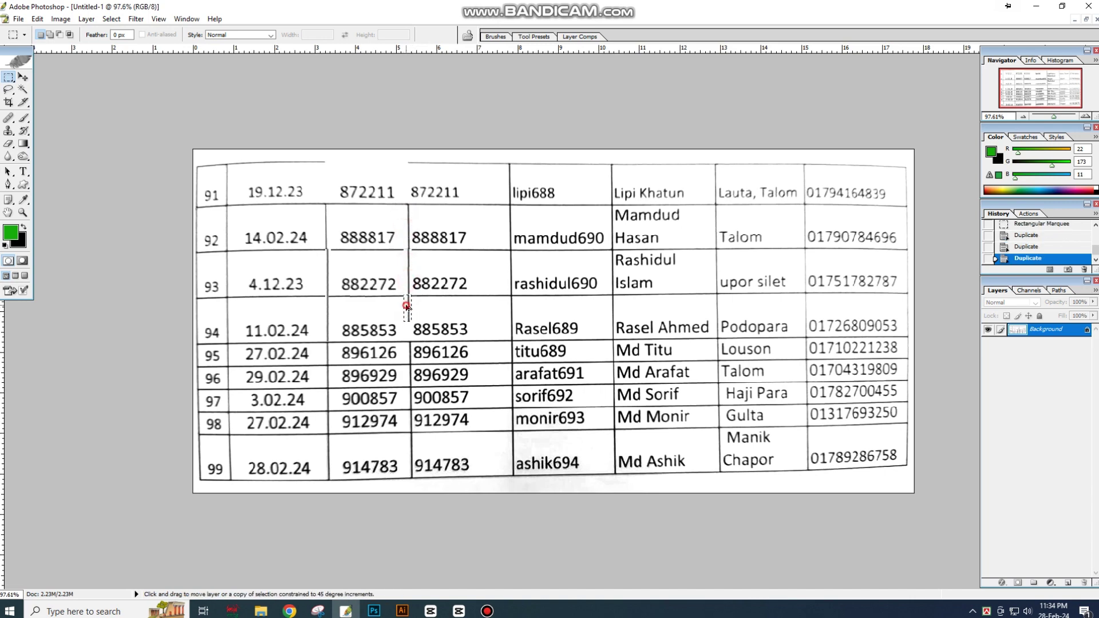
left_click(438, 310)
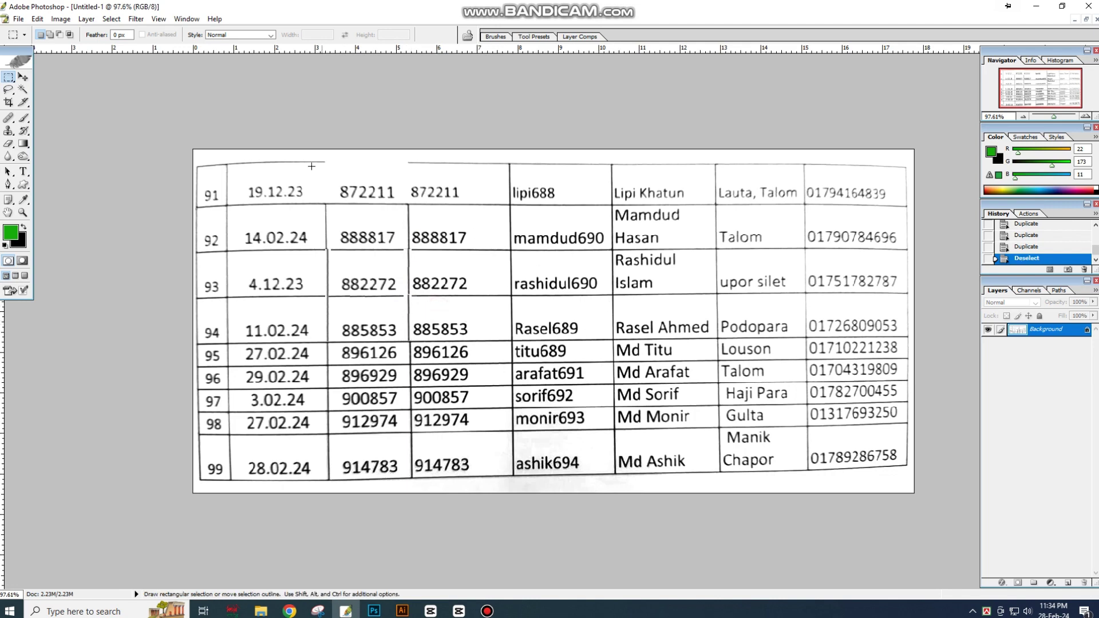
left_click_drag(266, 157, 380, 167)
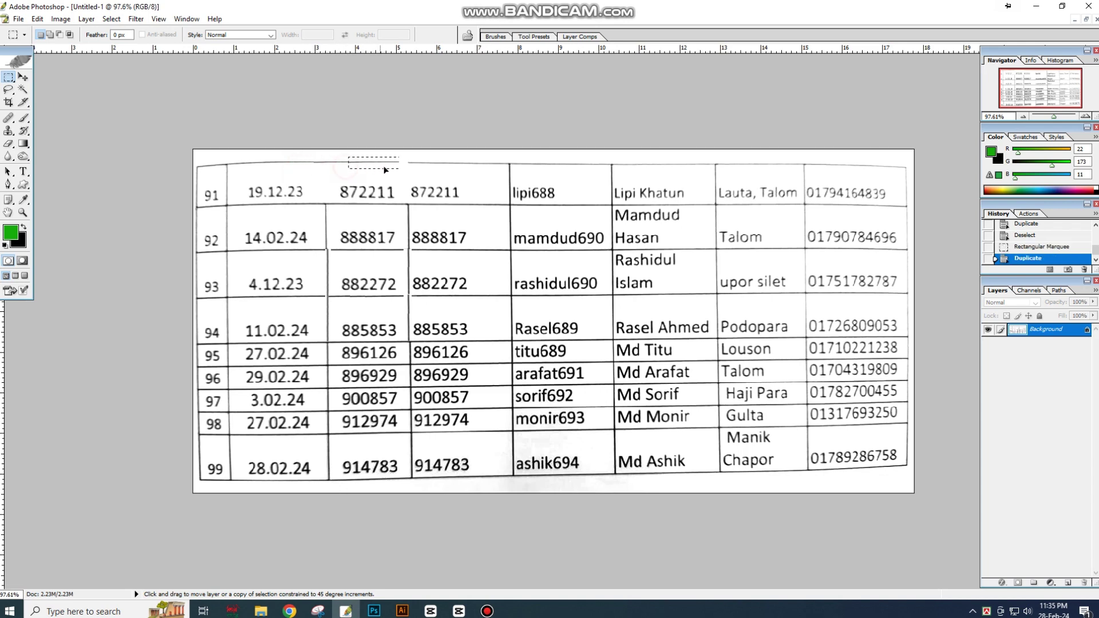
key("ctrl+d")
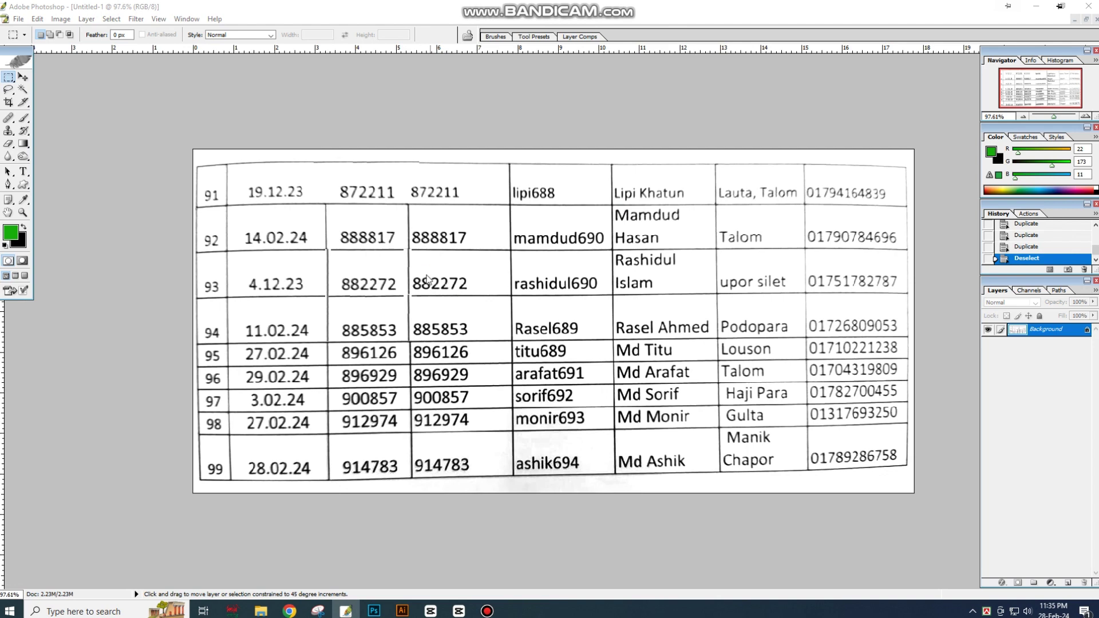
key("ctrl+s")
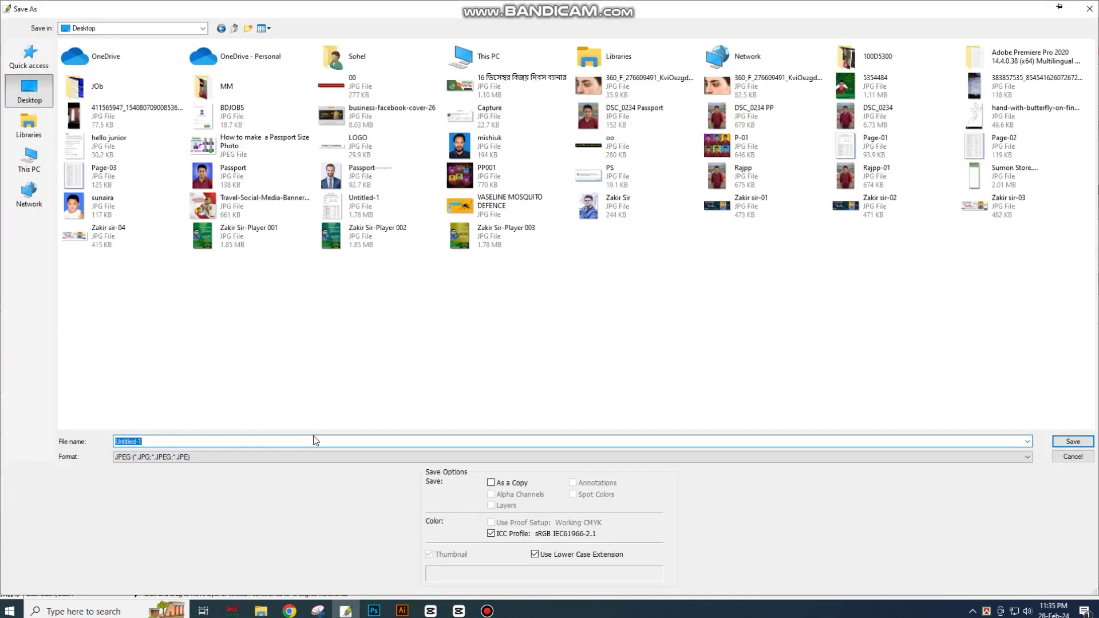
Save the image as the JPEG 'Jpeg to excel', accepting the default quality options
type("J")
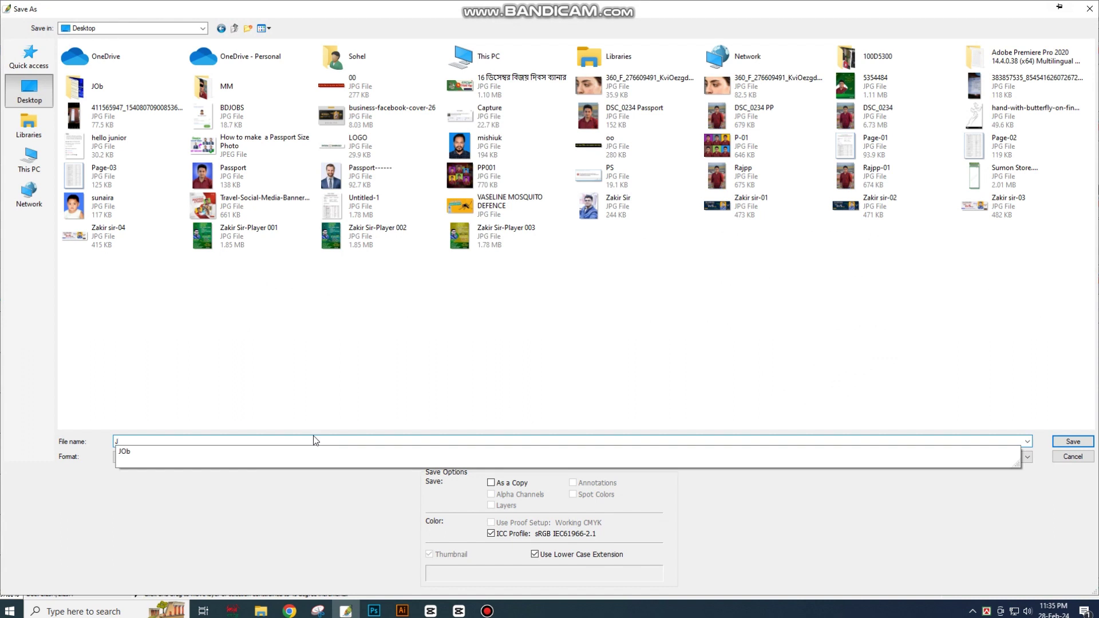
type("pe")
type("g to excel")
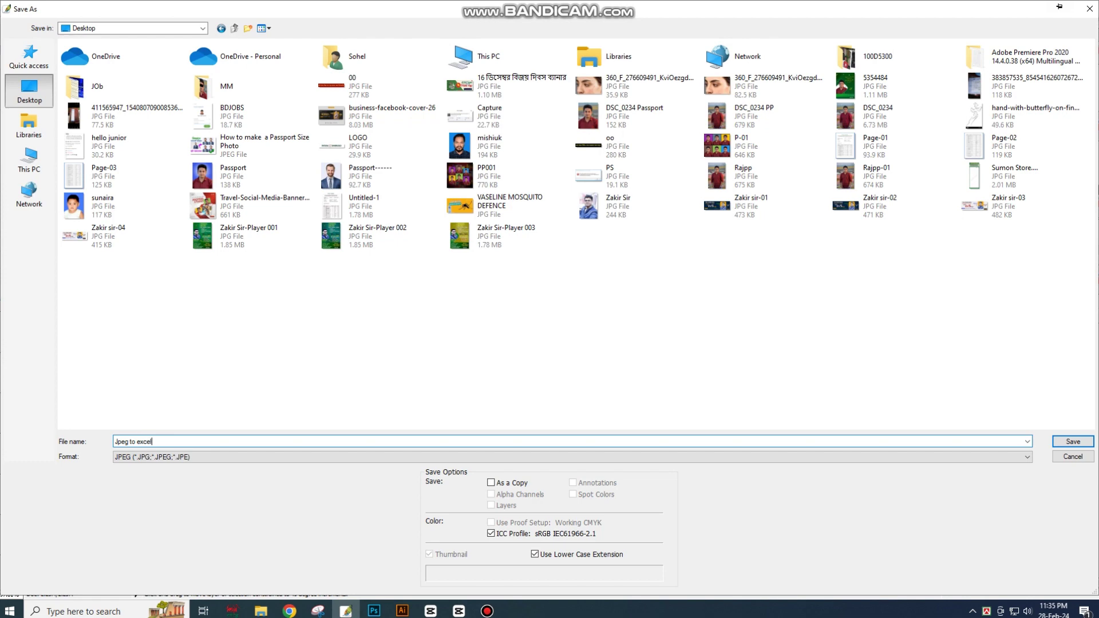
left_click(1074, 446)
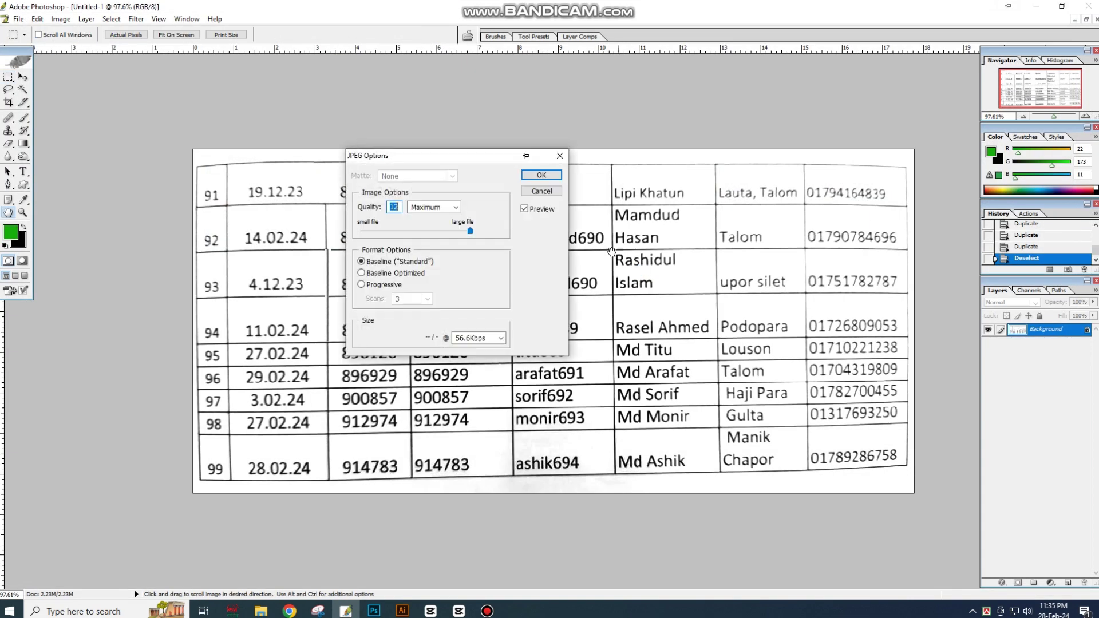
left_click(541, 175)
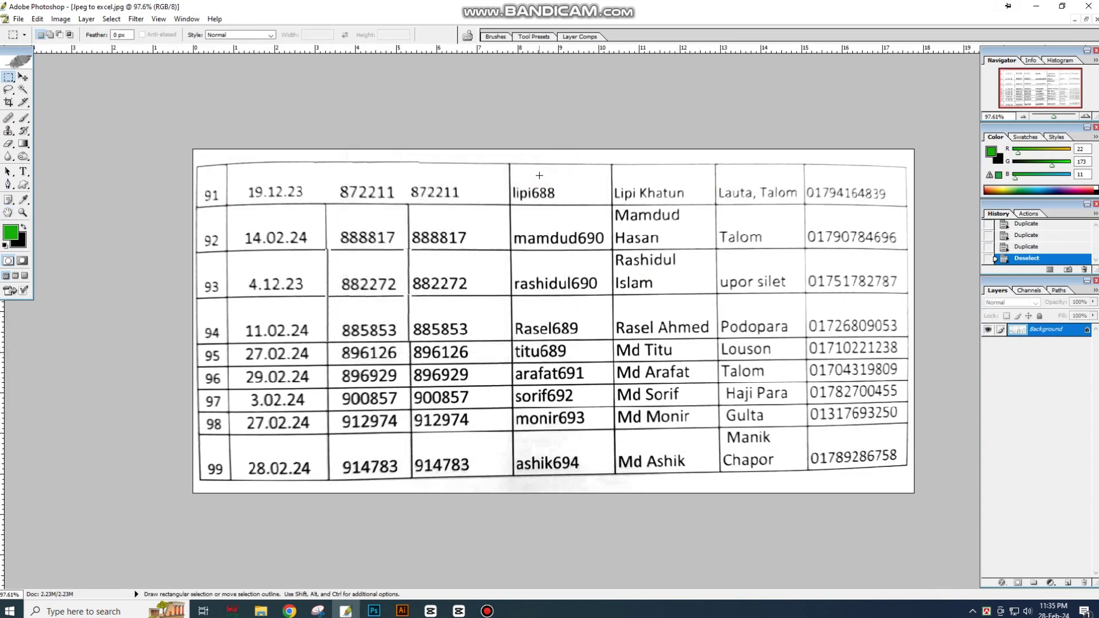
Return to the browser, close the enlarged Facebook photo, and start a new tab
left_click(1035, 6)
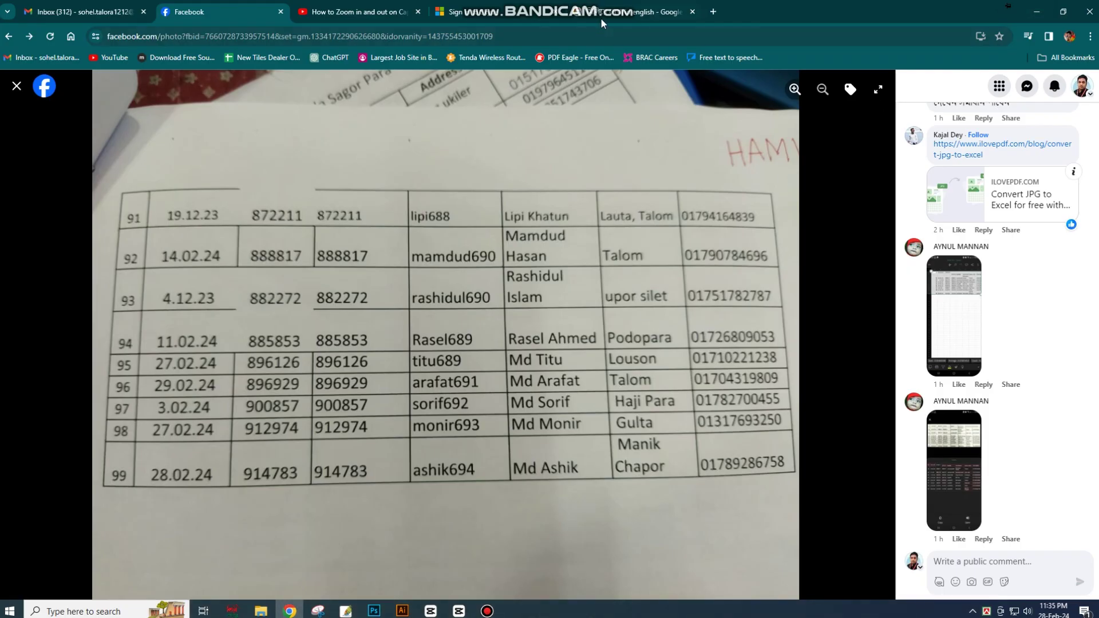
key("Escape")
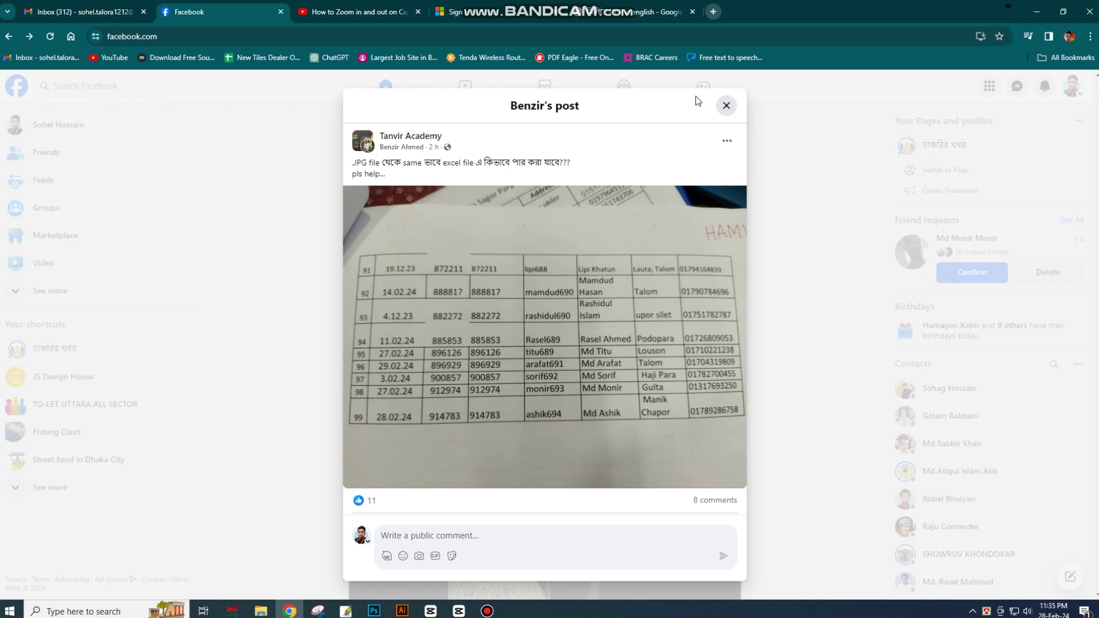
key("ctrl+t")
Go to PDF Eagle's Convert Image to Excel tool and dismiss the pop-up ad
left_click(559, 57)
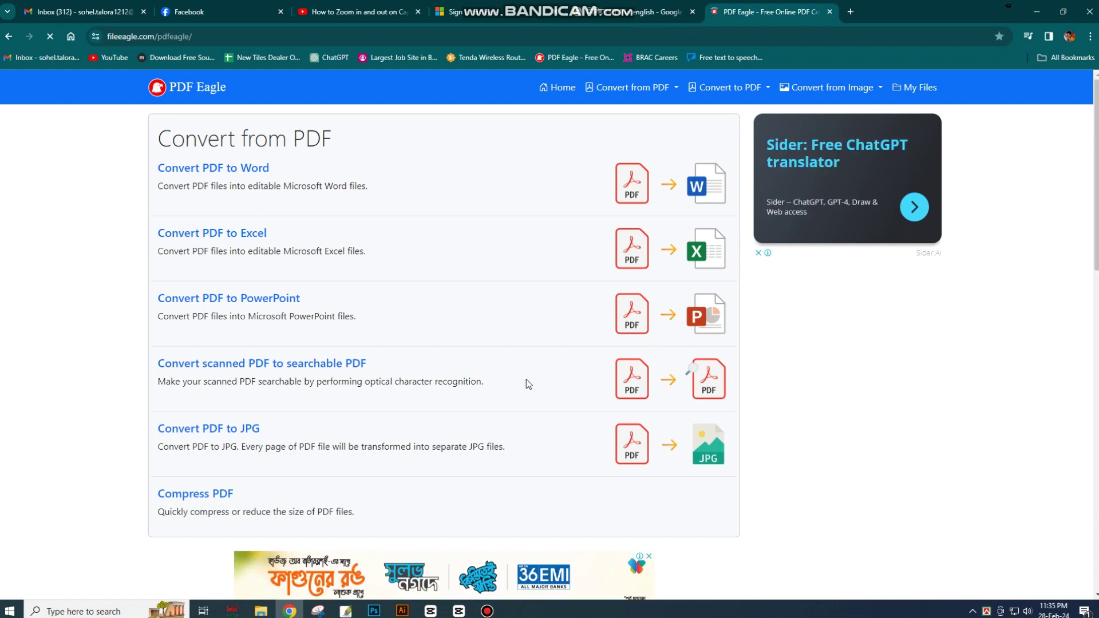
scroll(620, 383, "down", 2)
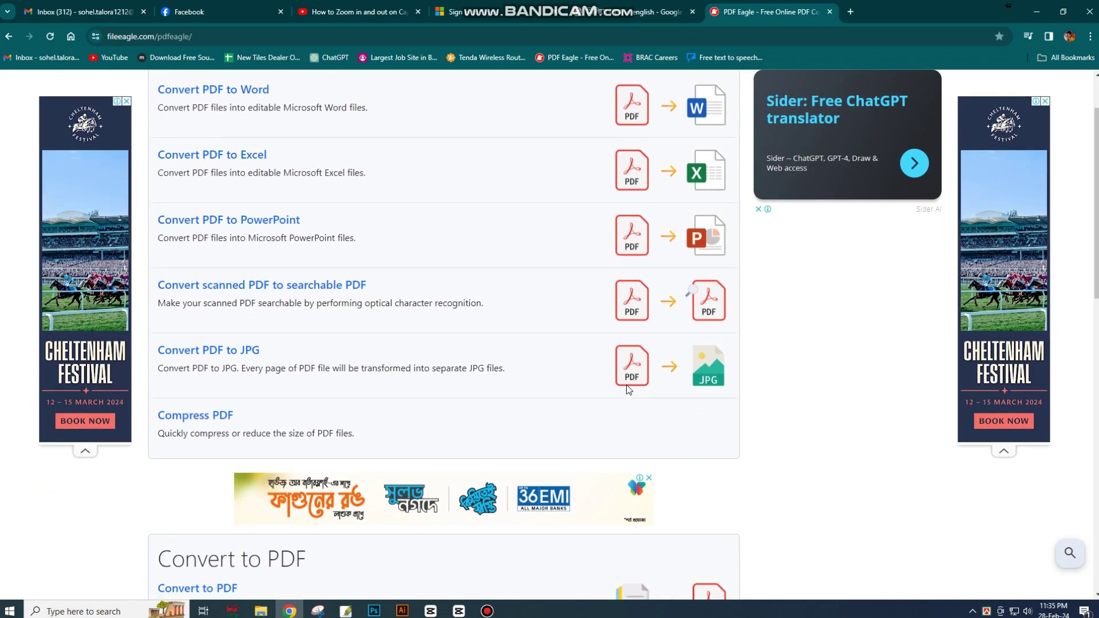
scroll(626, 384, "down", 2)
scroll(541, 382, "down", 4)
scroll(541, 382, "down", 3)
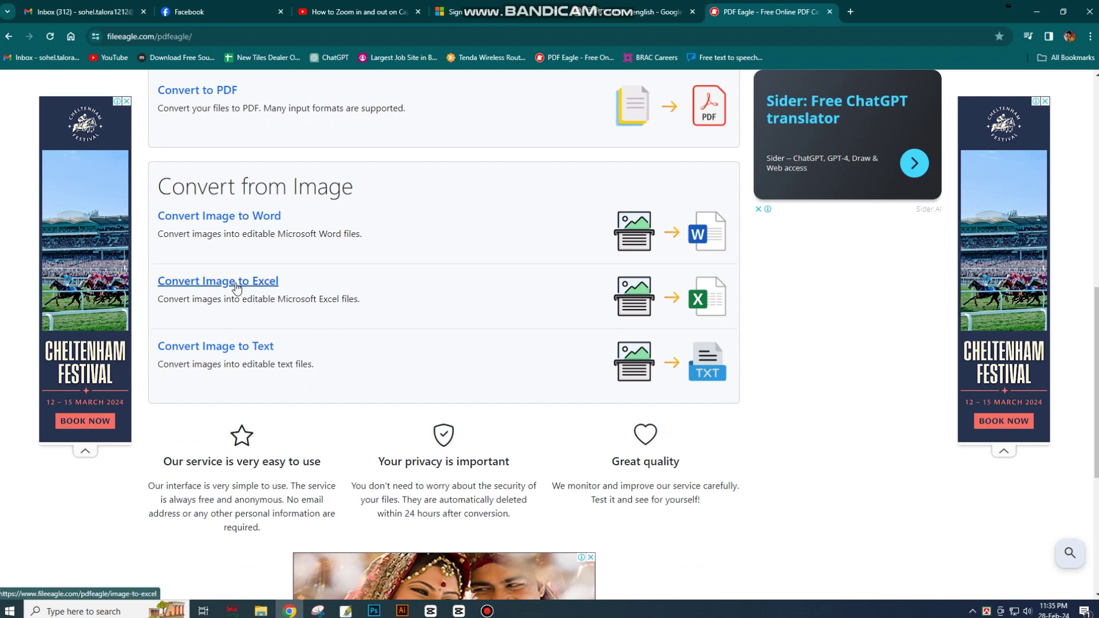
left_click_drag(153, 282, 250, 290)
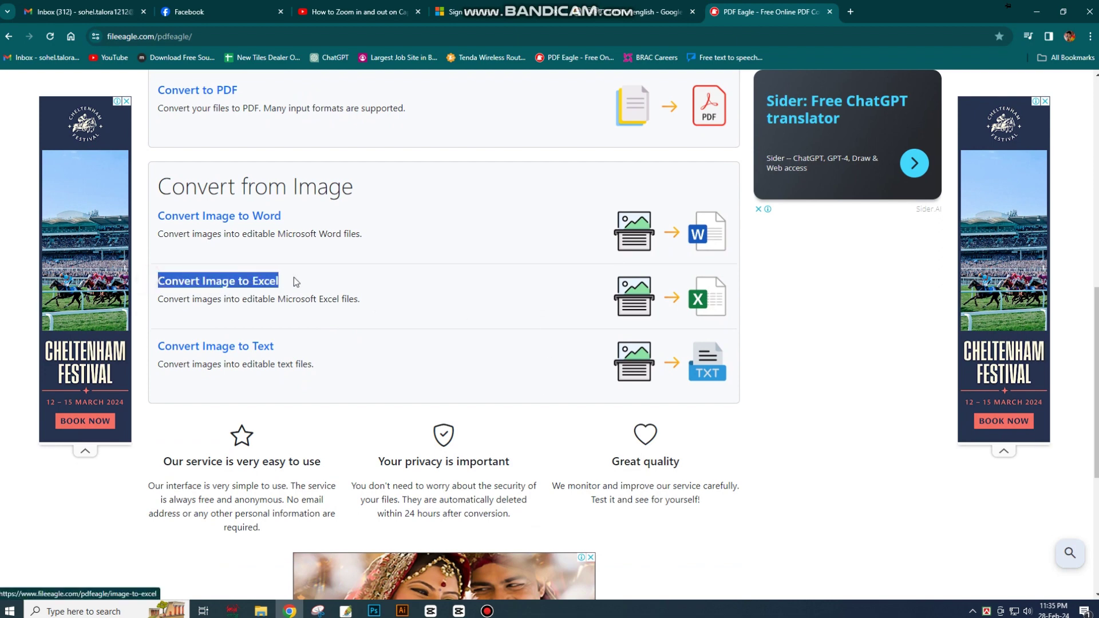
left_click(251, 289)
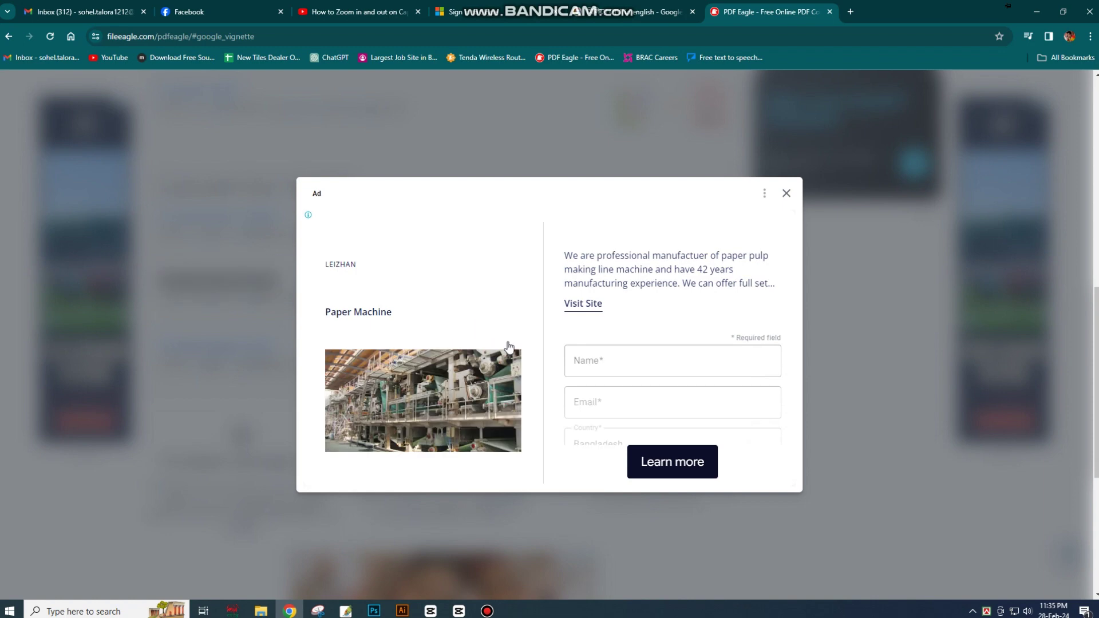
left_click(785, 195)
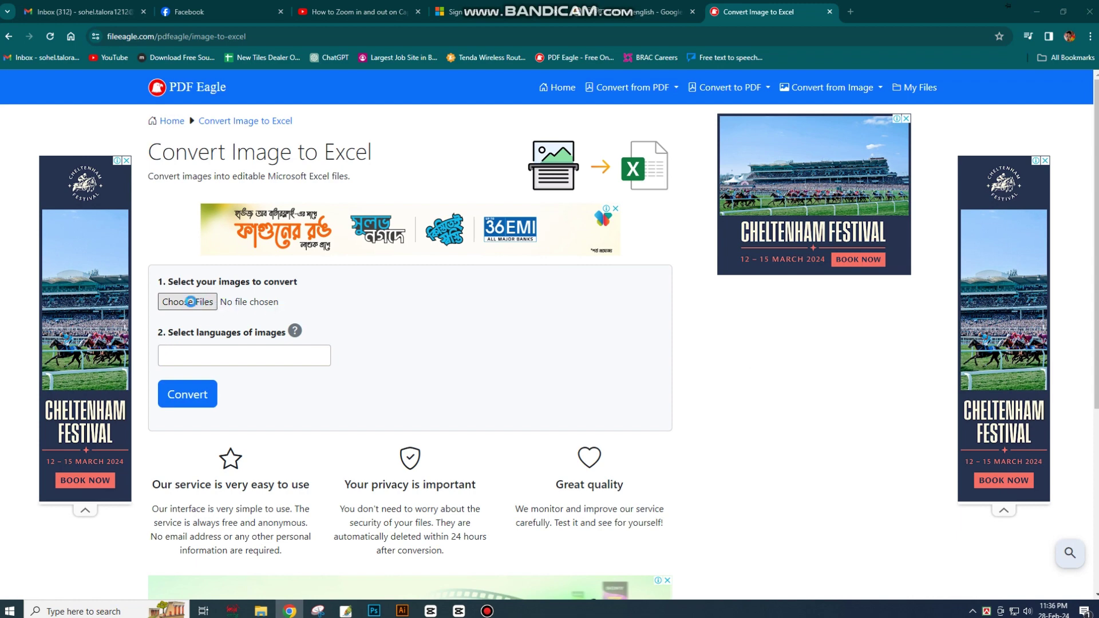
Choose Jpeg to excel.jpg from the Desktop as the image to upload
left_click(193, 306)
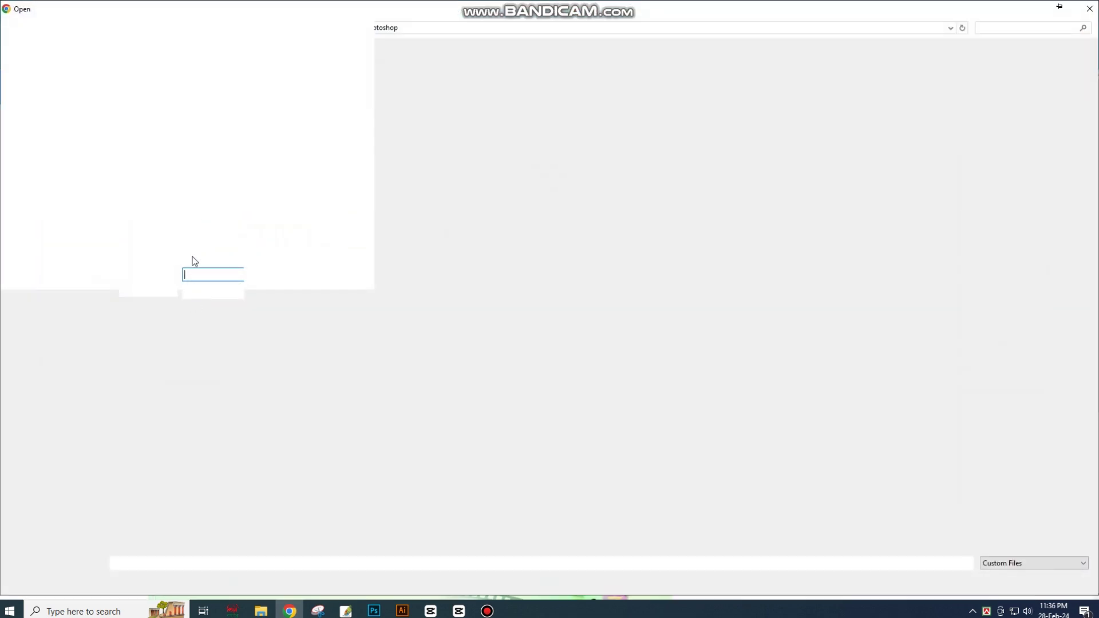
left_click(44, 86)
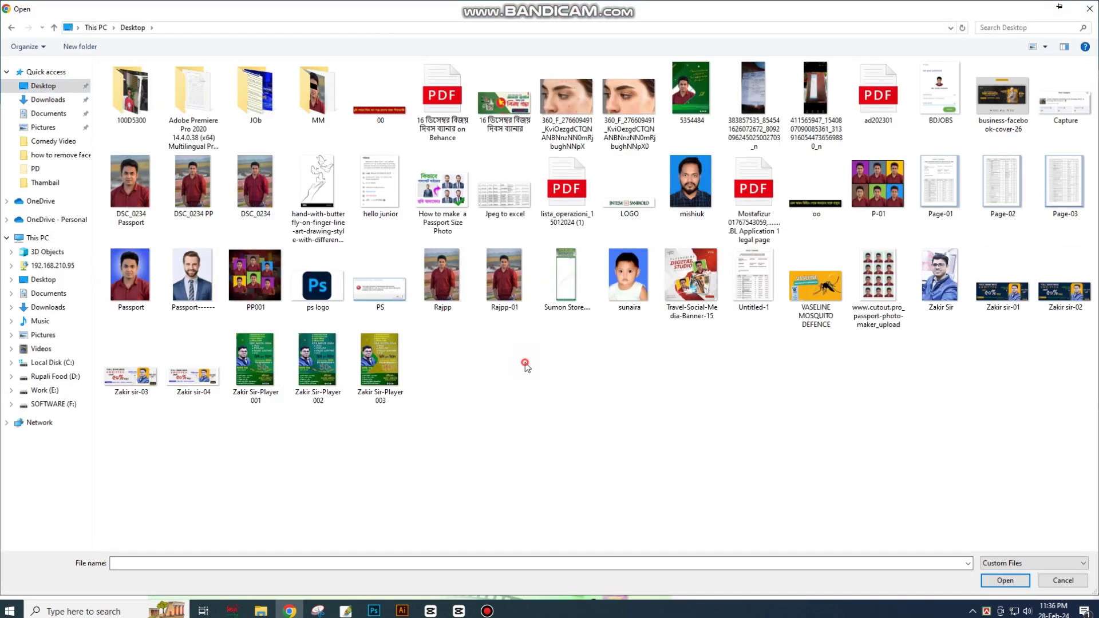
type("jp")
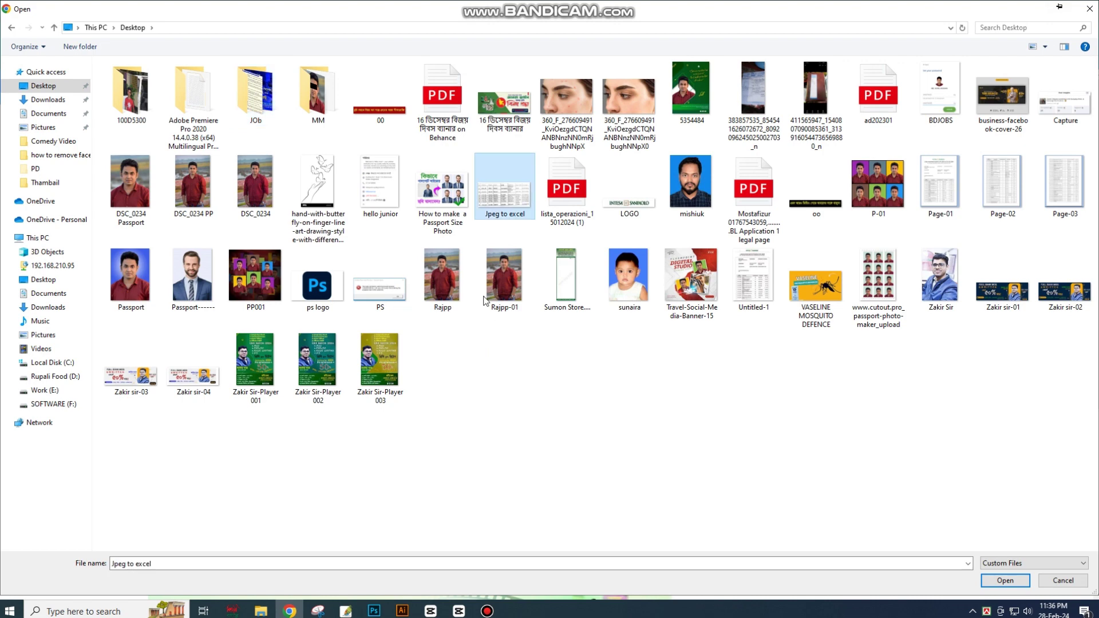
double_click(502, 209)
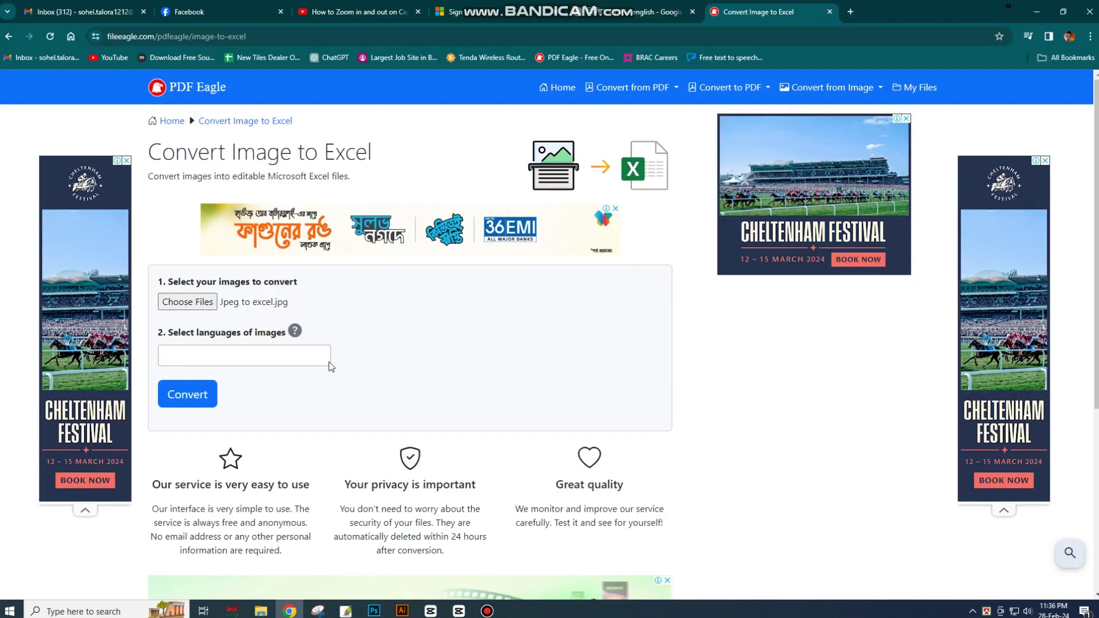
Set the image language to English and start the conversion
left_click(250, 355)
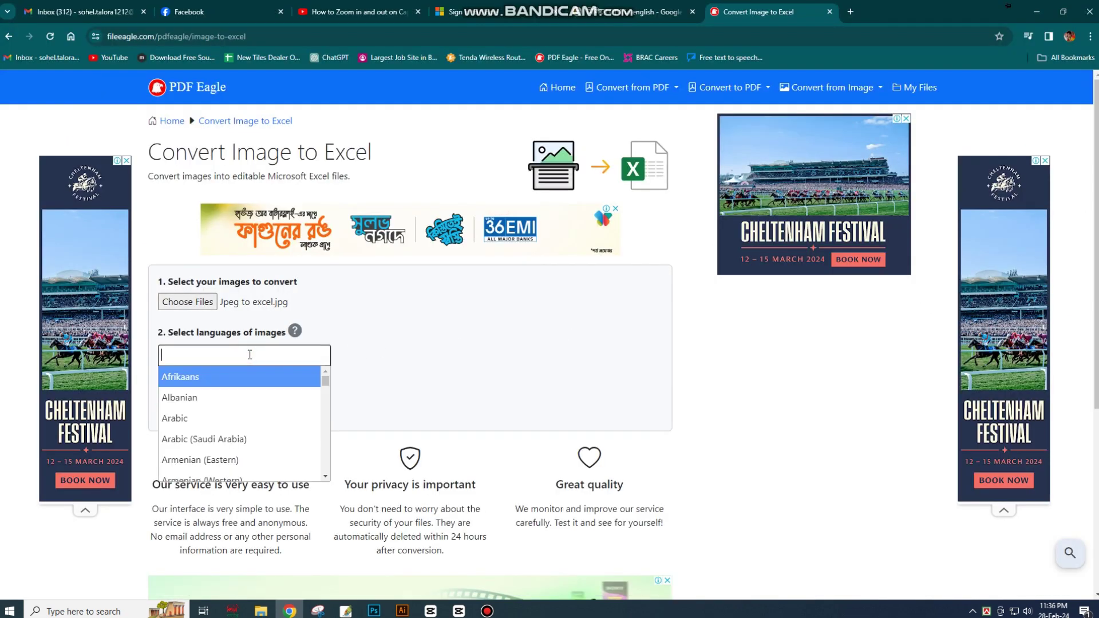
type("eng")
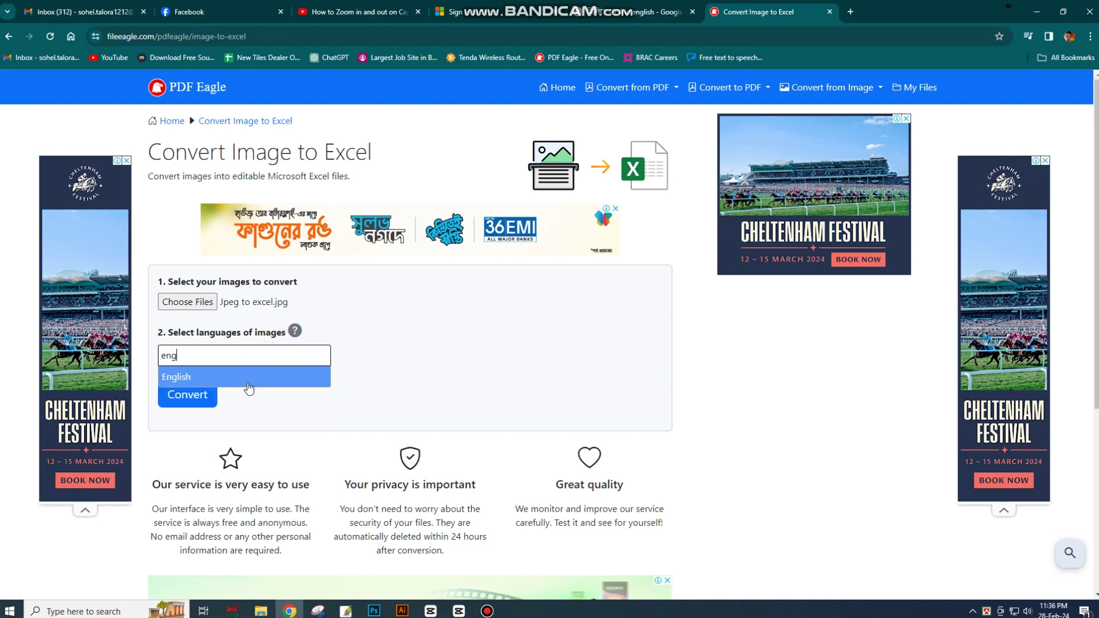
left_click(249, 389)
left_click(200, 401)
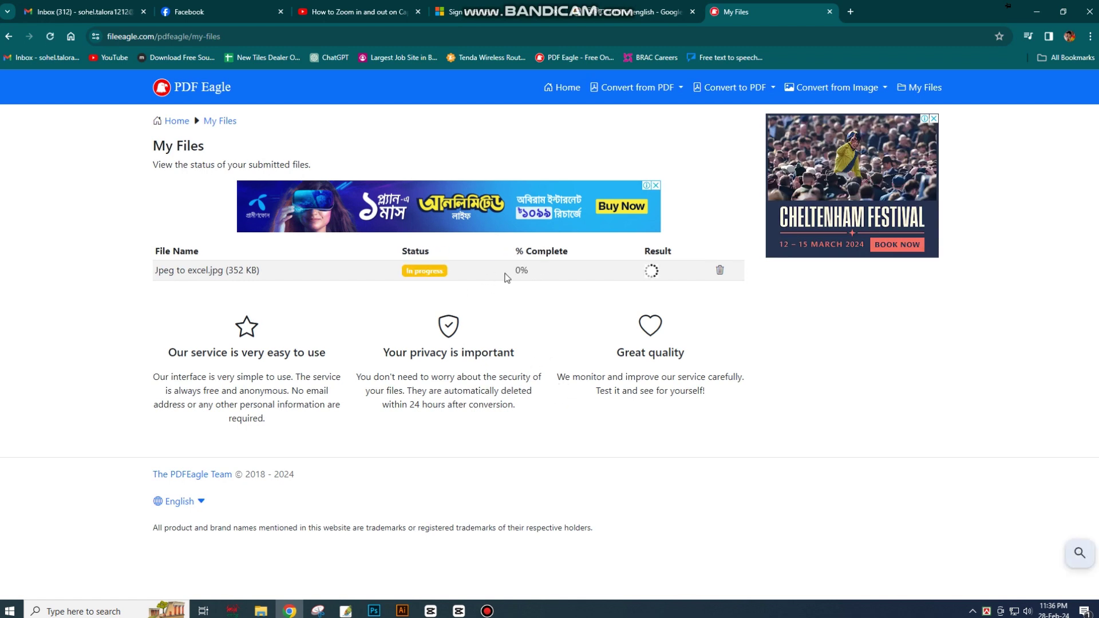
Download the finished Jpeg to excel.xlsx and show it in its folder
triple_click(517, 270)
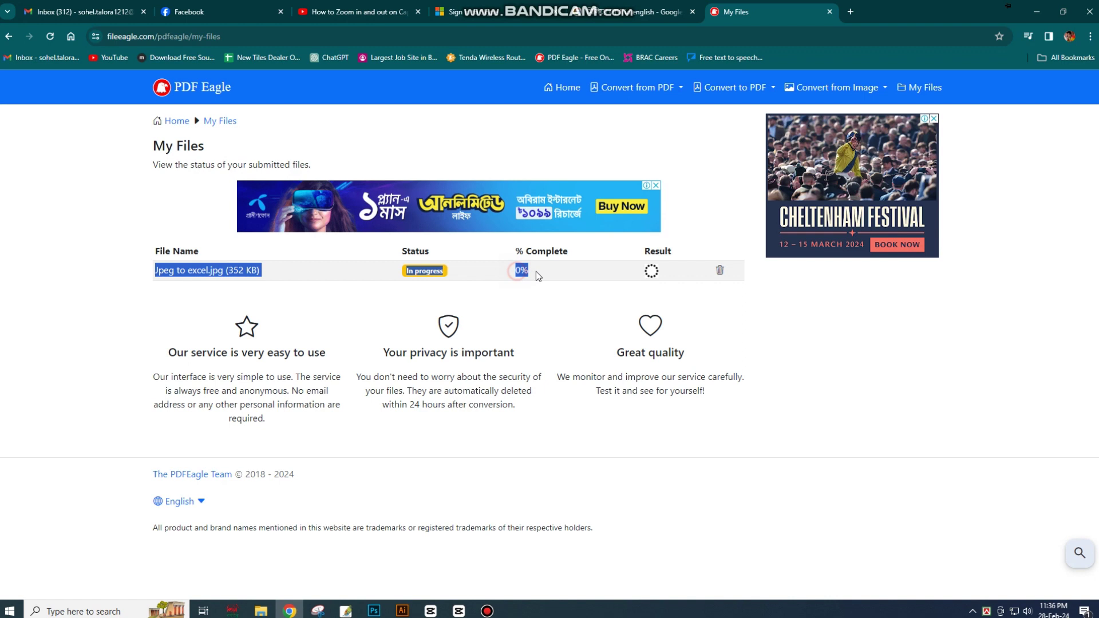
left_click(546, 307)
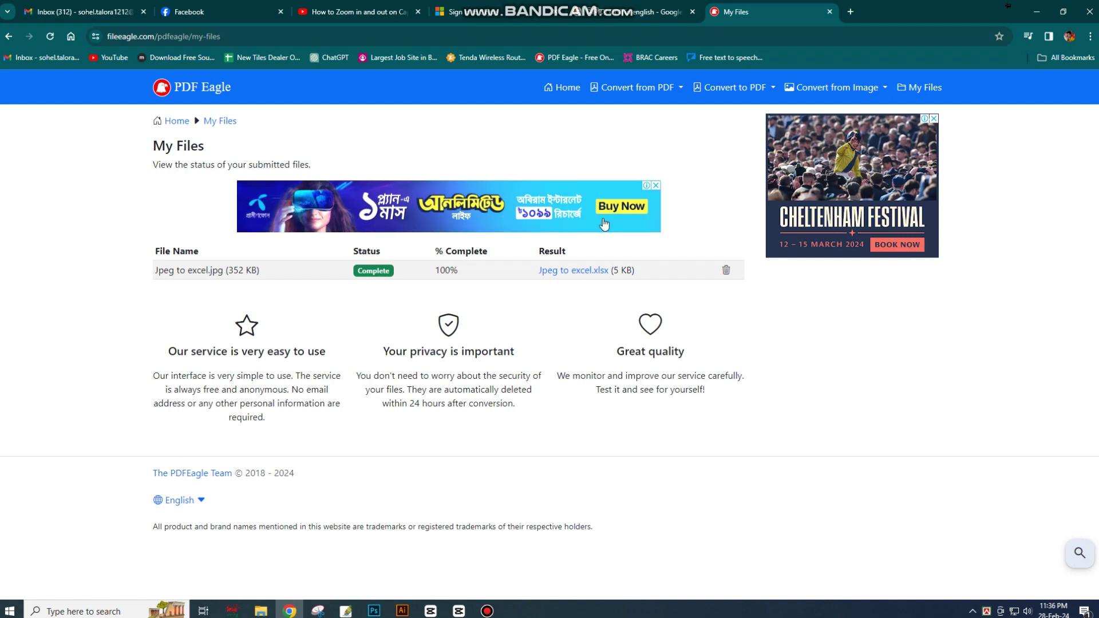
left_click(579, 271)
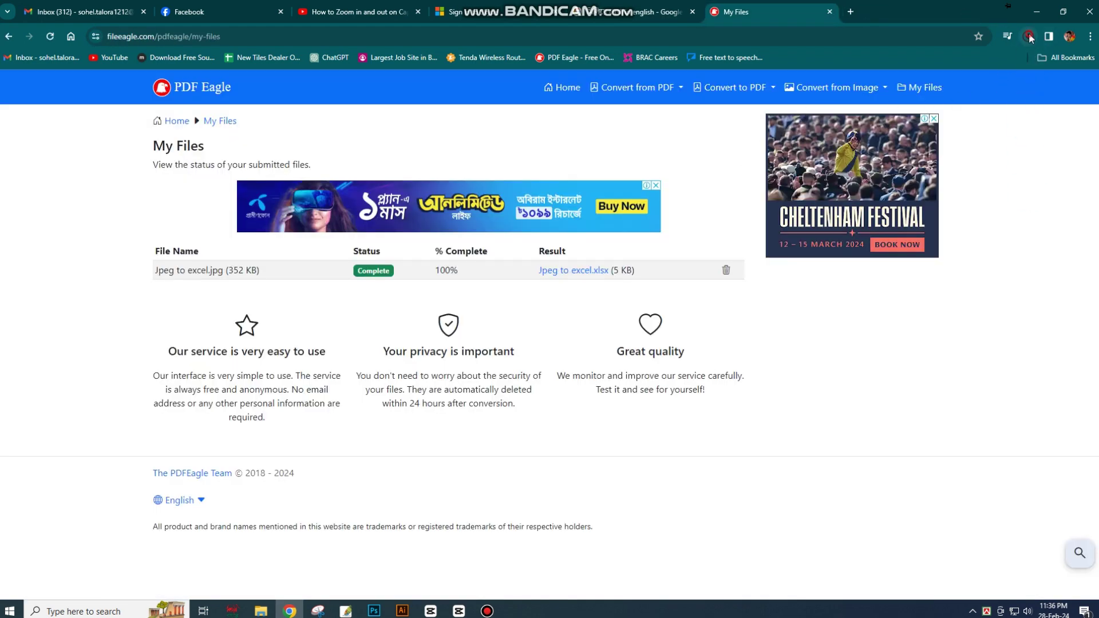
left_click(1028, 36)
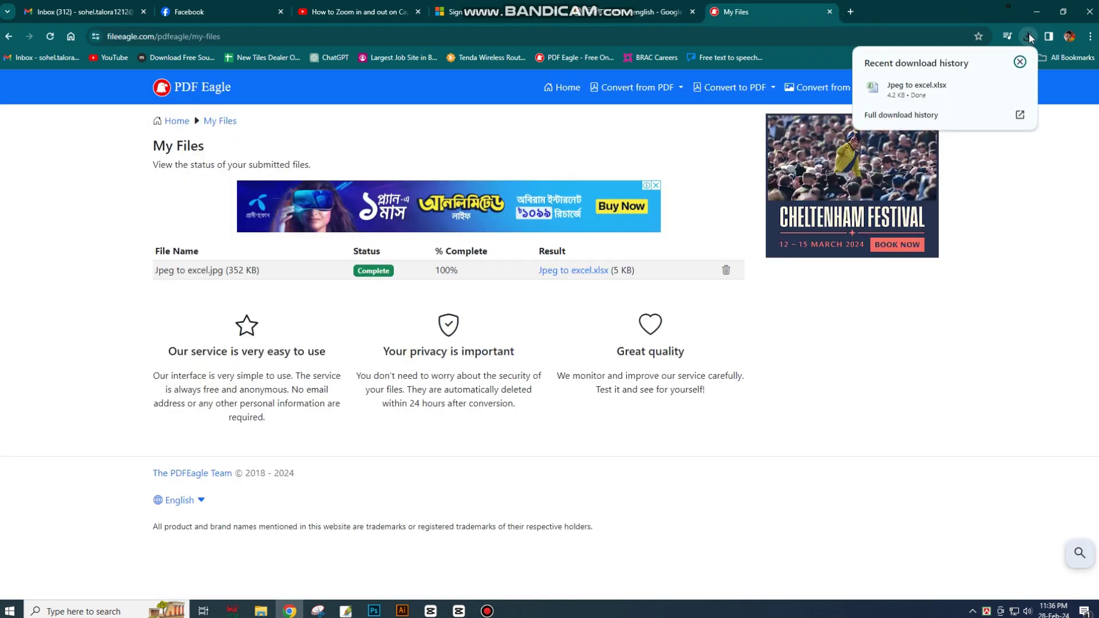
left_click(997, 88)
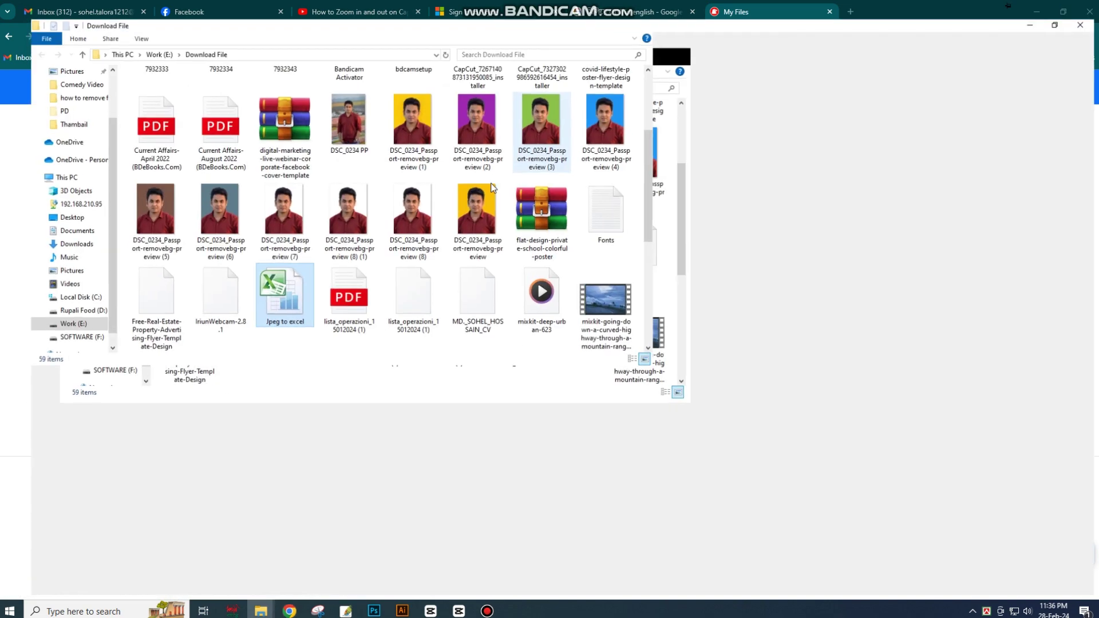
Open Jpeg to excel.xlsx from the Download File folder in Excel
left_click(652, 48)
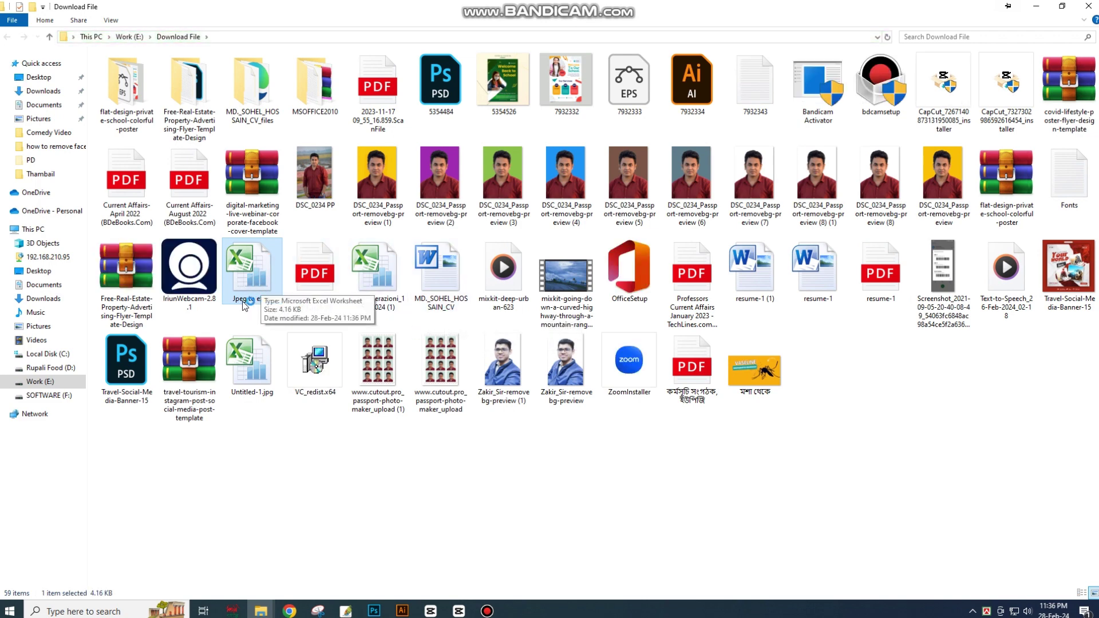
double_click(247, 263)
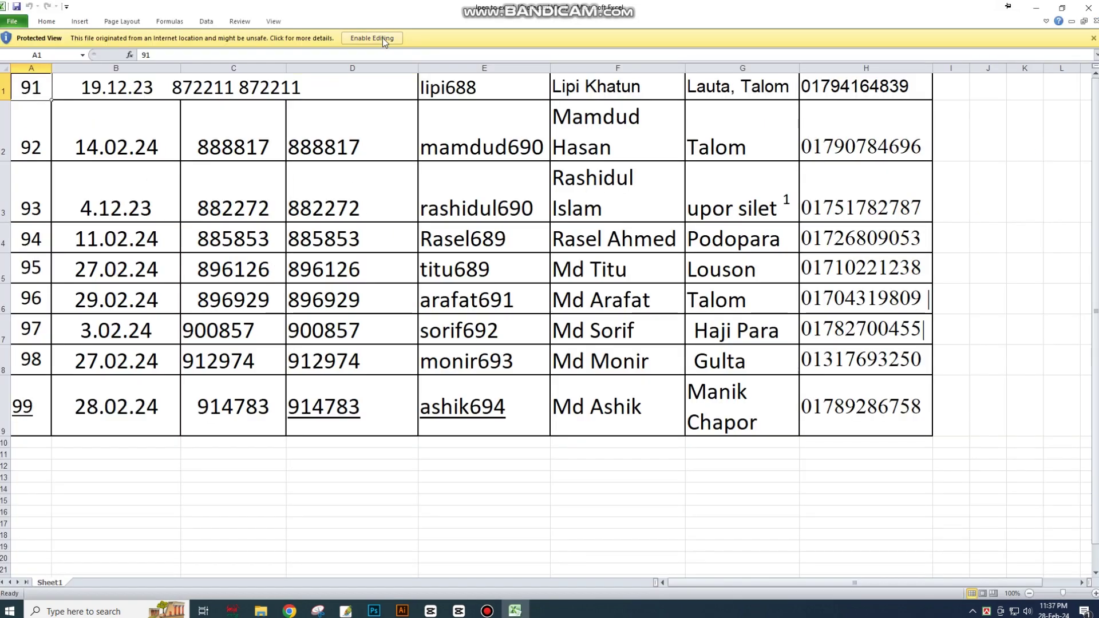
Enable editing on the sheet and take a snip of the table image in Photoshop
left_click(372, 38)
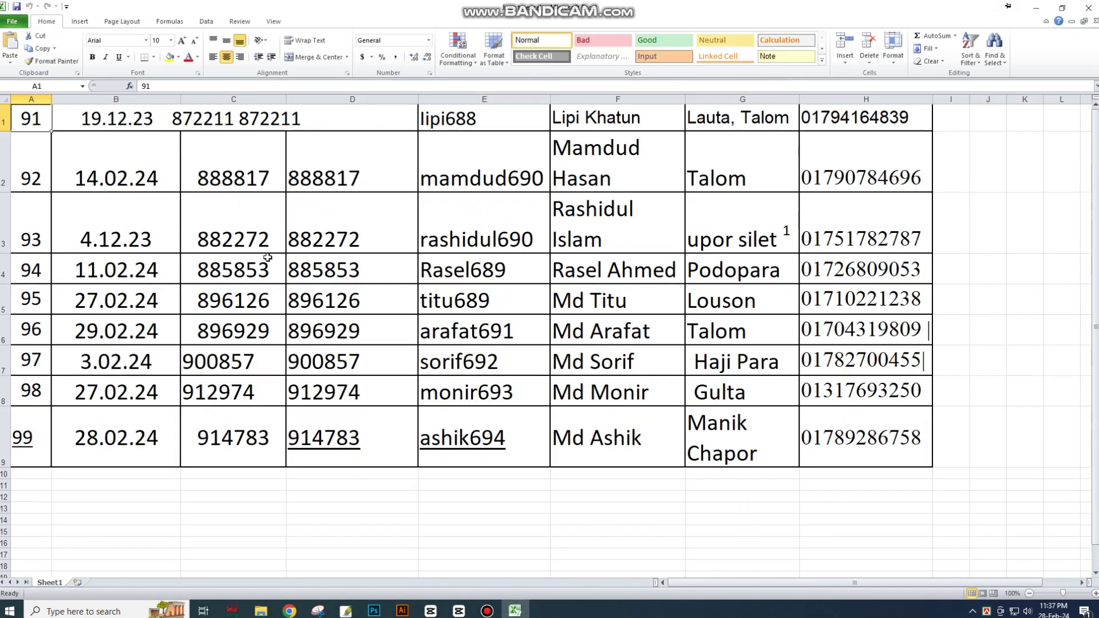
left_click(248, 485)
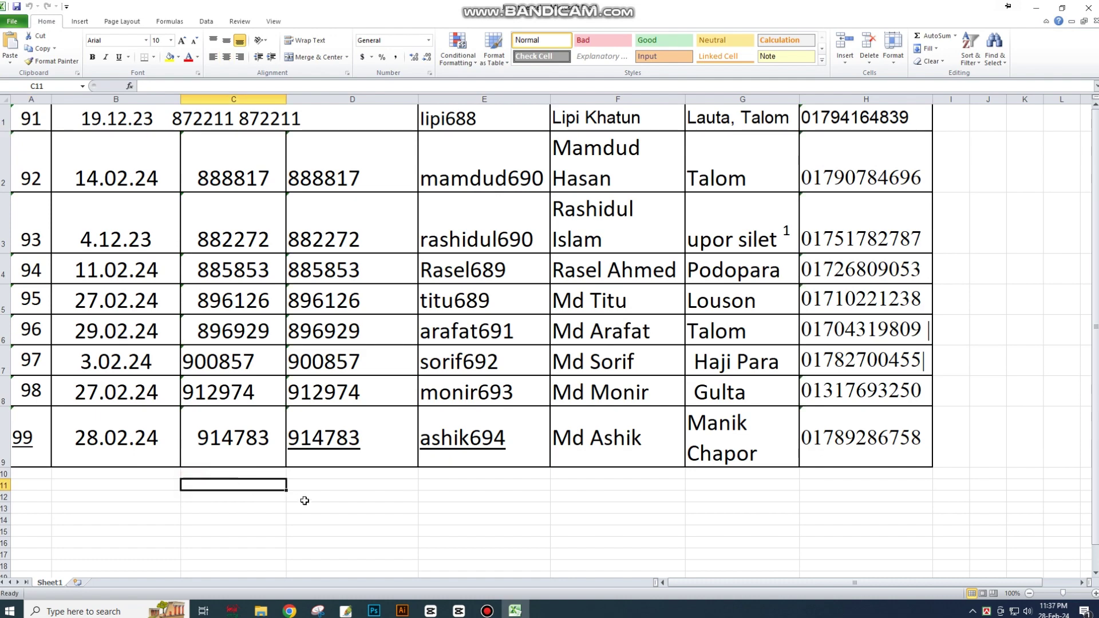
left_click(345, 610)
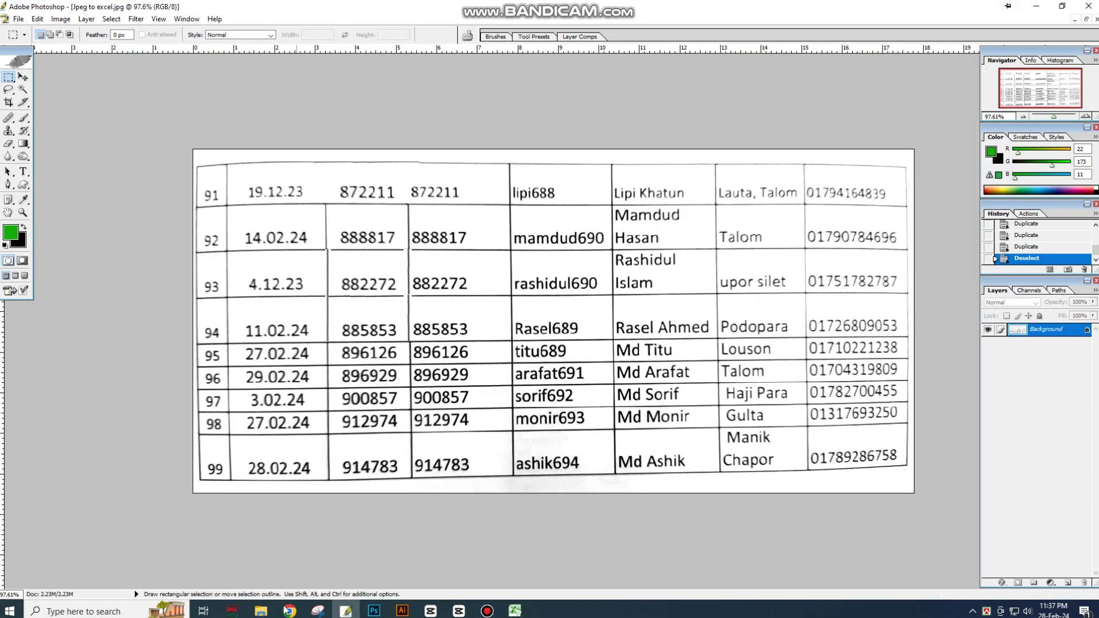
left_click(317, 610)
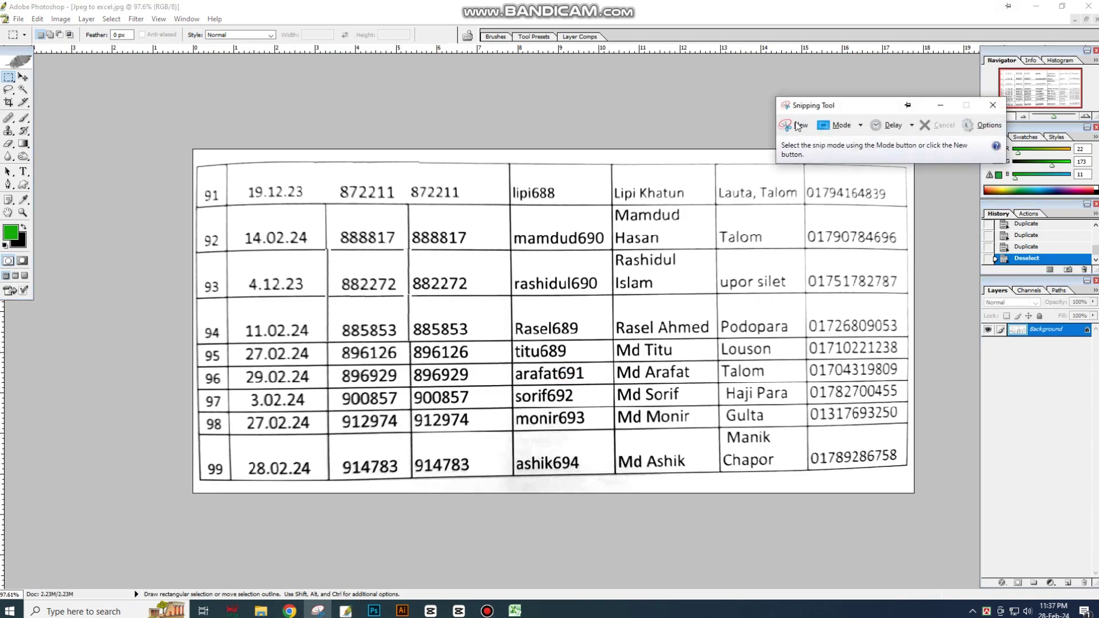
left_click(797, 126)
left_click_drag(185, 160, 914, 493)
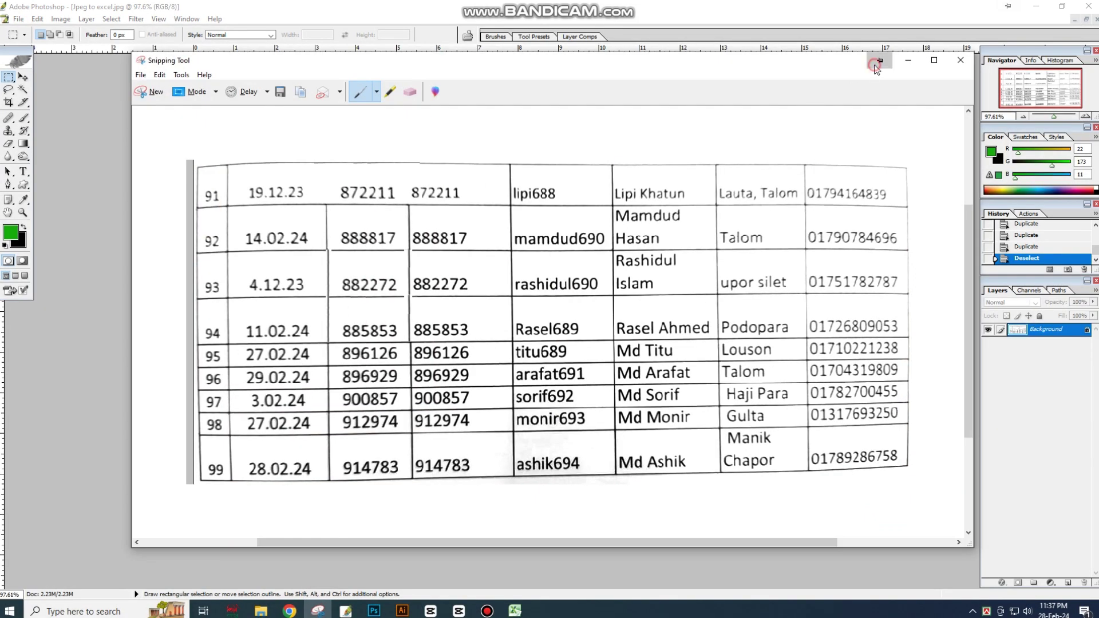
Place the snip beside the sheet, check values like cell D2, then dismiss it
left_click(1036, 6)
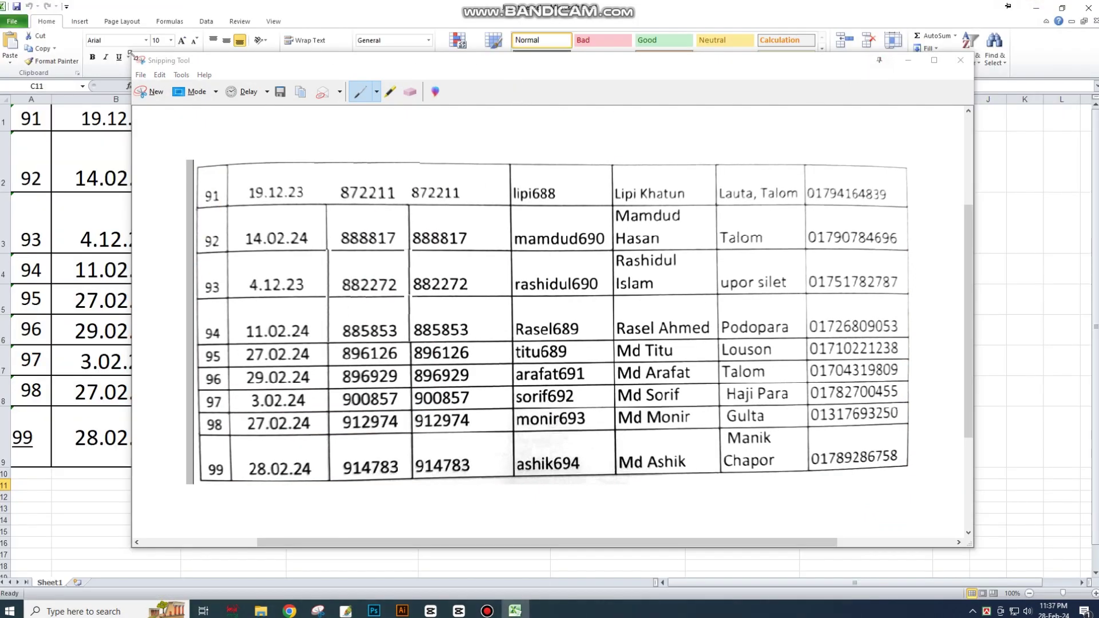
left_click_drag(129, 53, 182, 264)
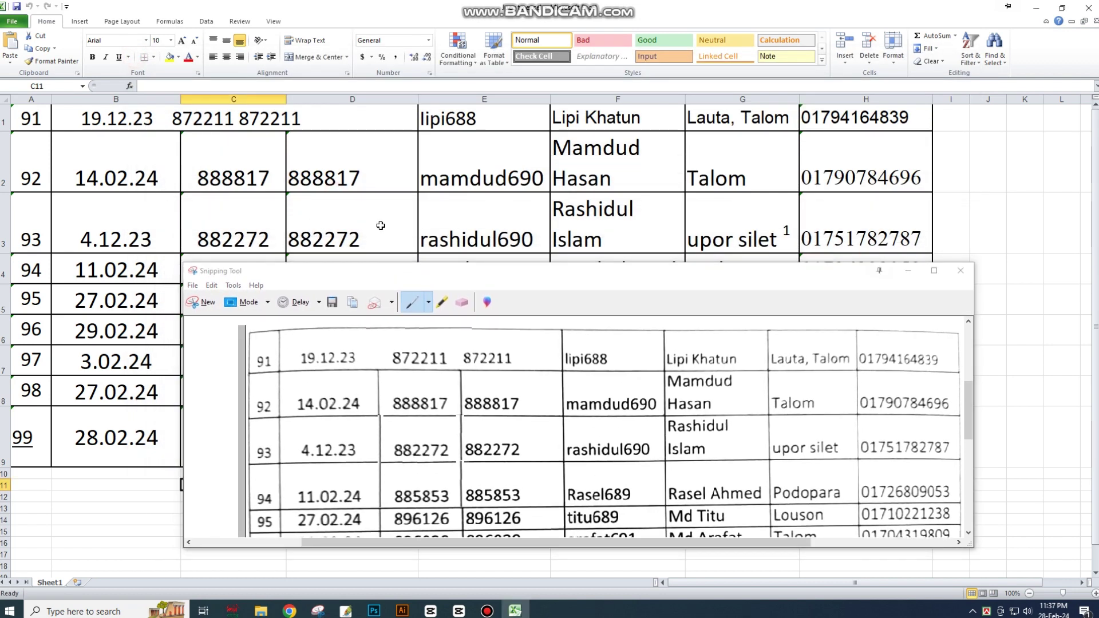
left_click(368, 163)
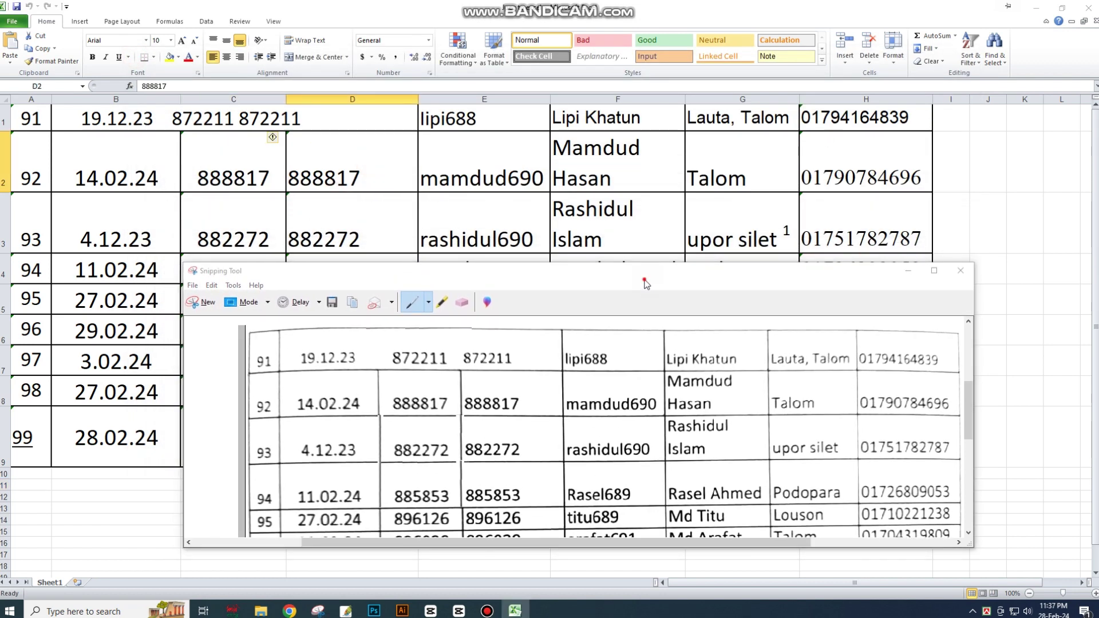
left_click_drag(651, 279, 803, 123)
left_click_drag(672, 458, 672, 507)
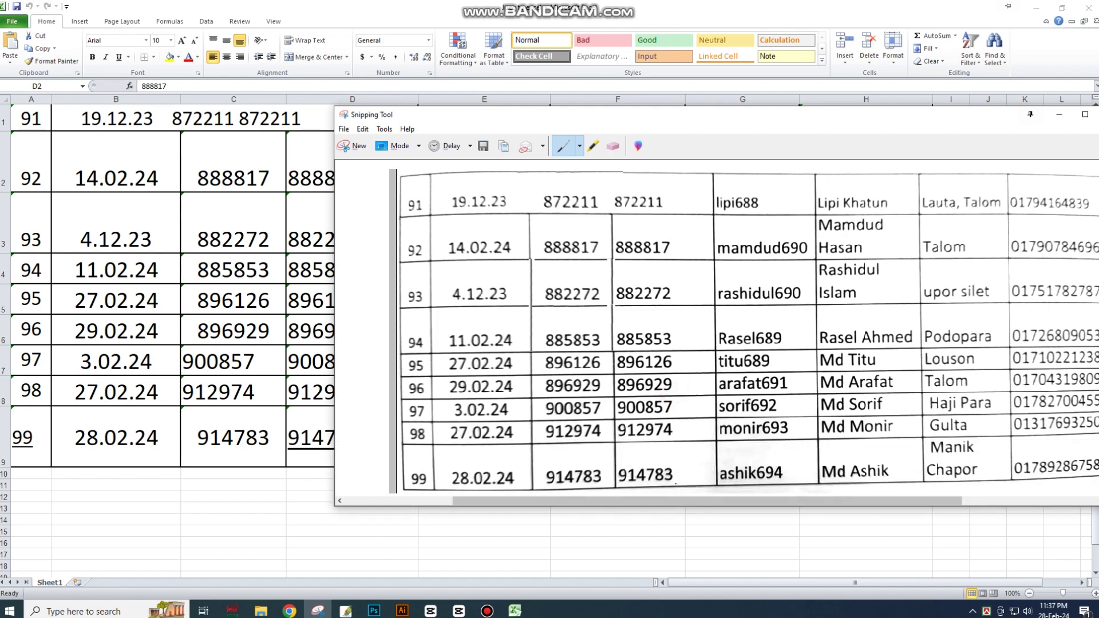
mouse_move(786, 500)
left_mouse_down()
mouse_move(647, 502)
mouse_move(659, 501)
left_mouse_up()
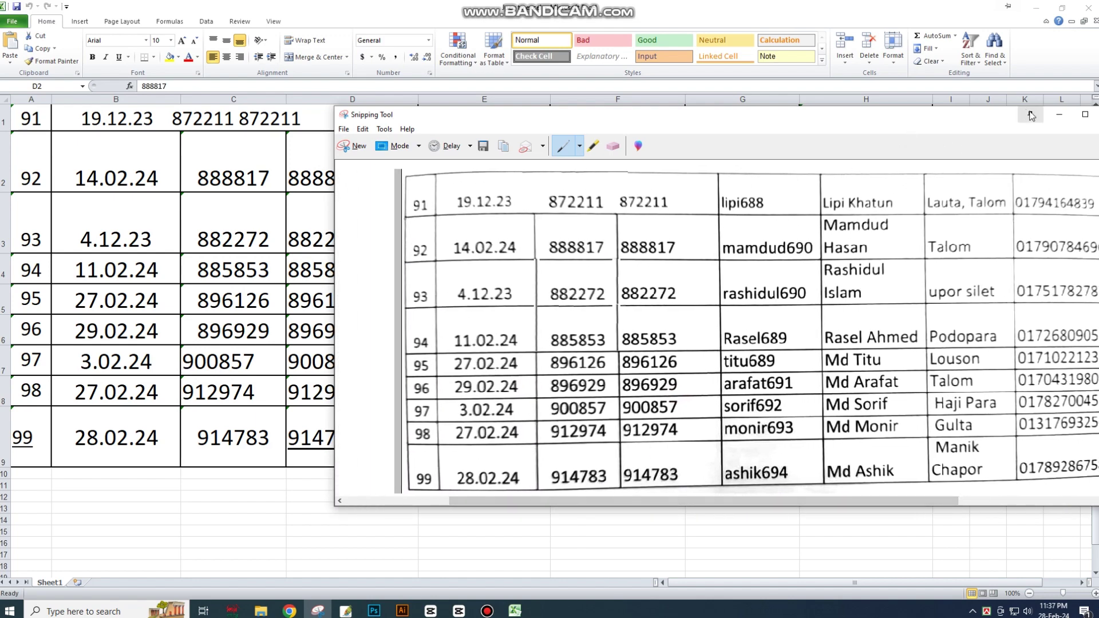
left_click(785, 6)
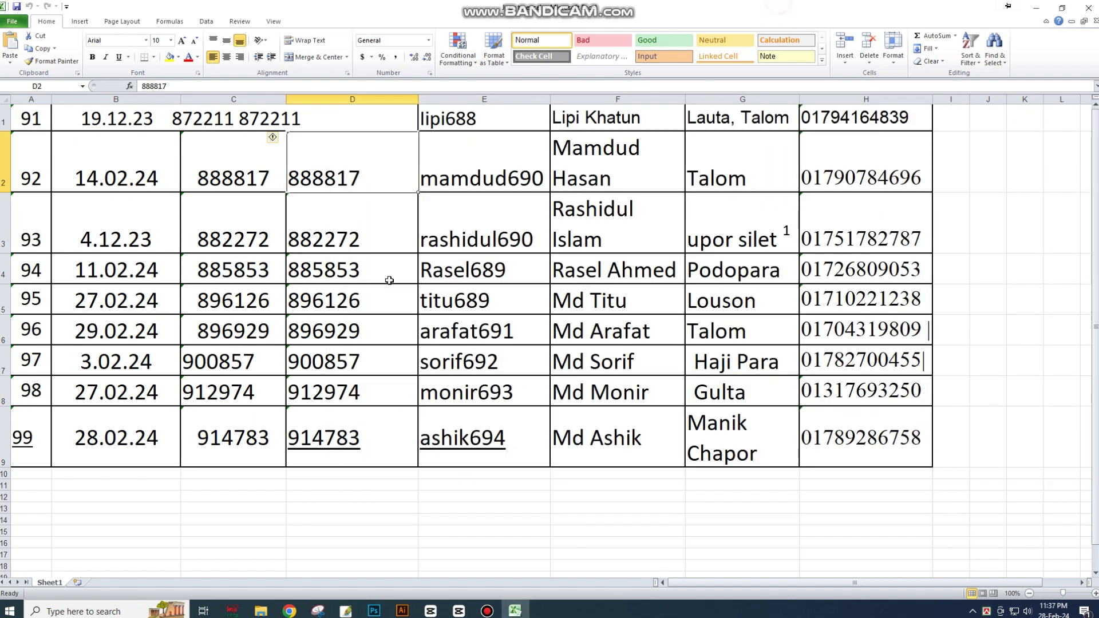
Enter the word 'Done' in cell C15 below the converted table
left_click(92, 126)
scroll(305, 318, "down", 4)
scroll(260, 256, "up", 3)
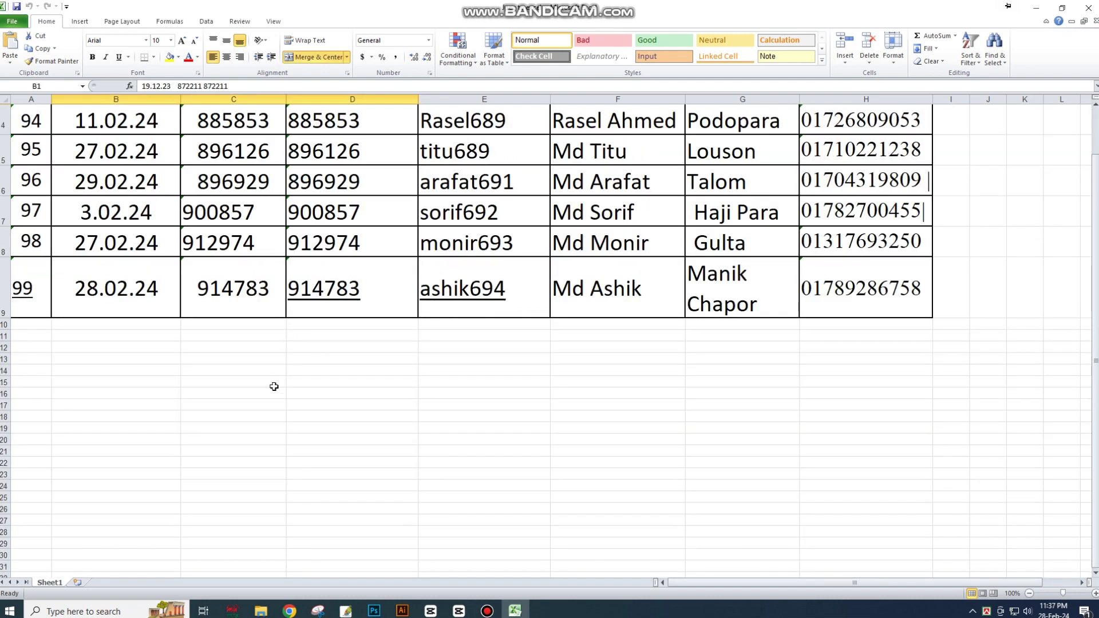
left_click(274, 385)
type("Done")
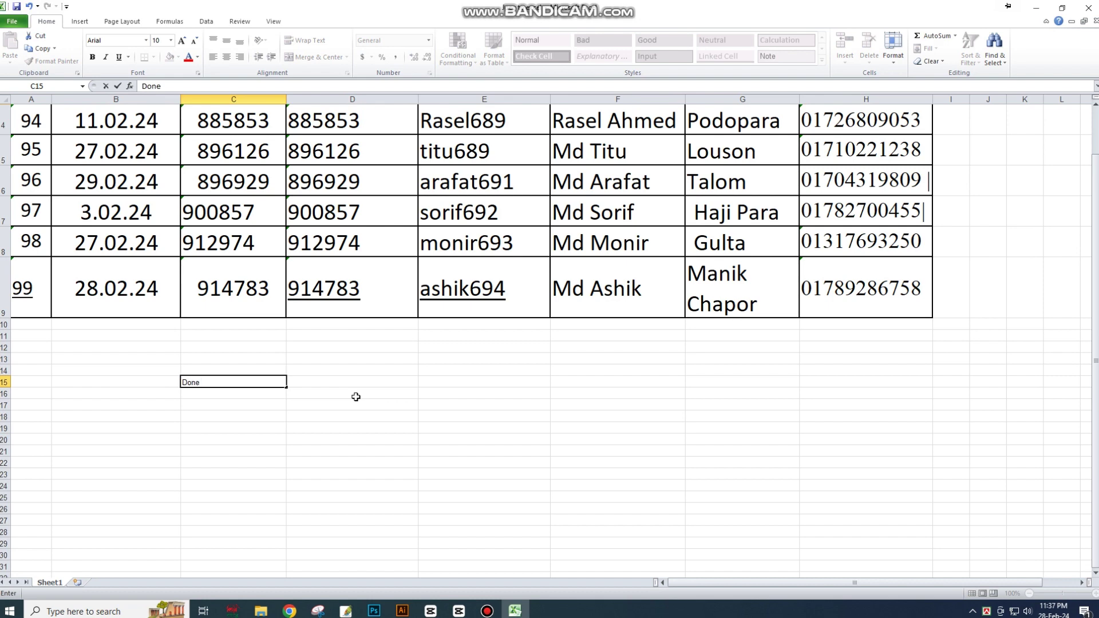
key("Return")
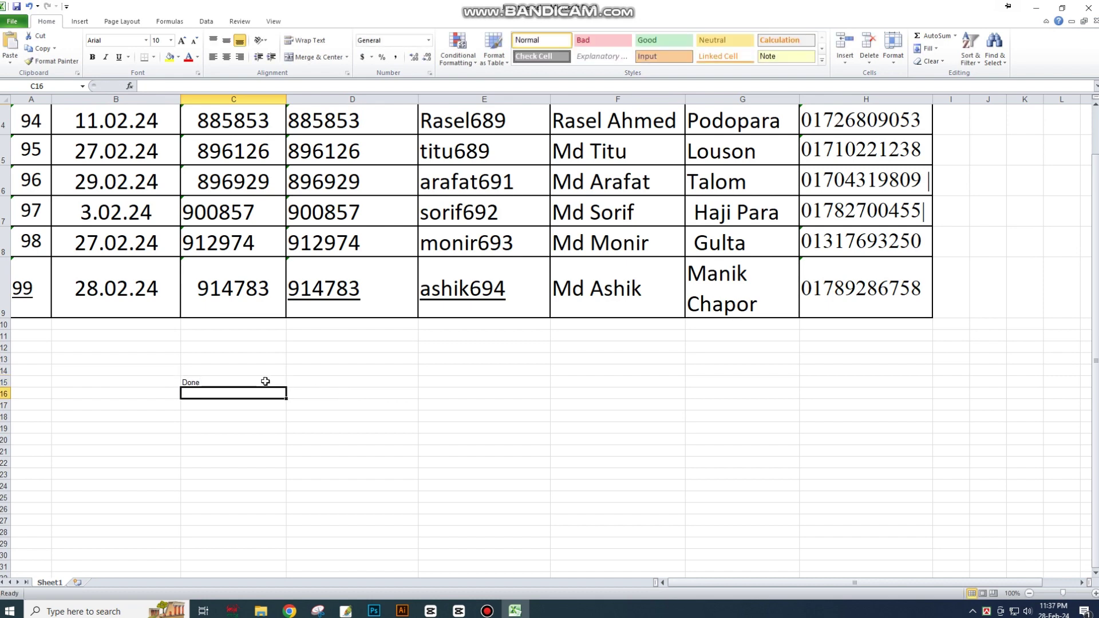
Make 'Done' in C15 36-point and centred in its cell
left_click(265, 381)
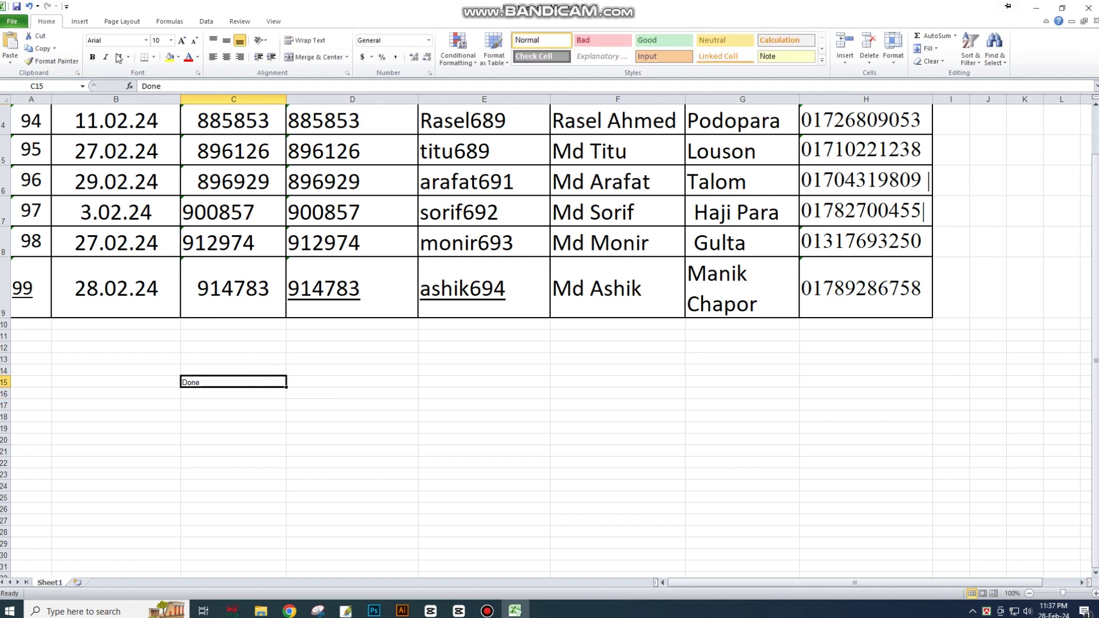
left_click(171, 40)
left_click(157, 181)
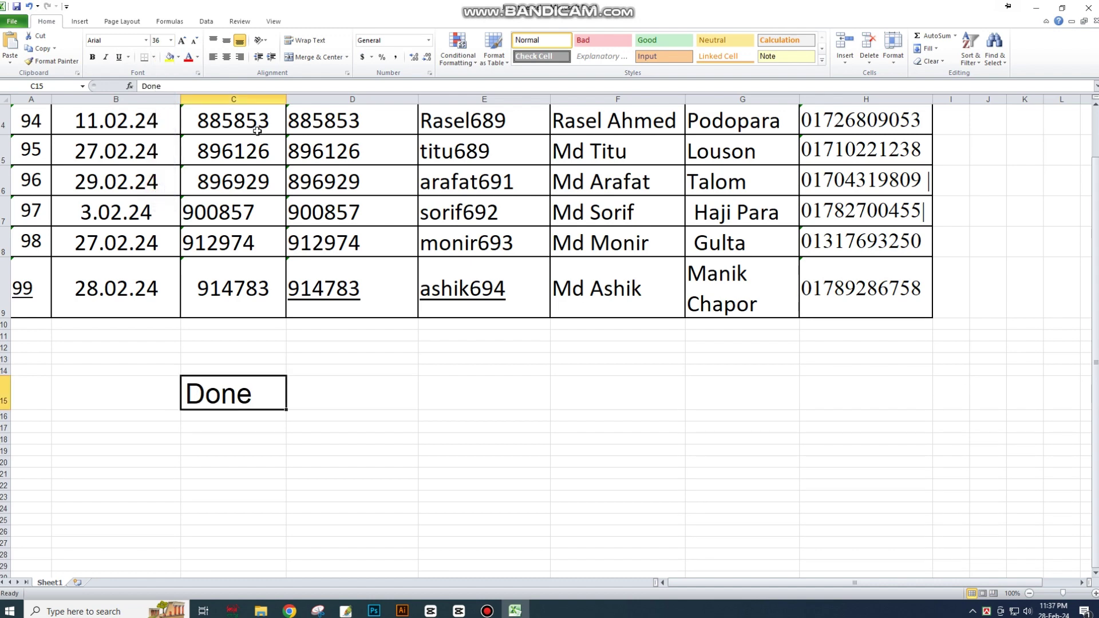
left_click(223, 56)
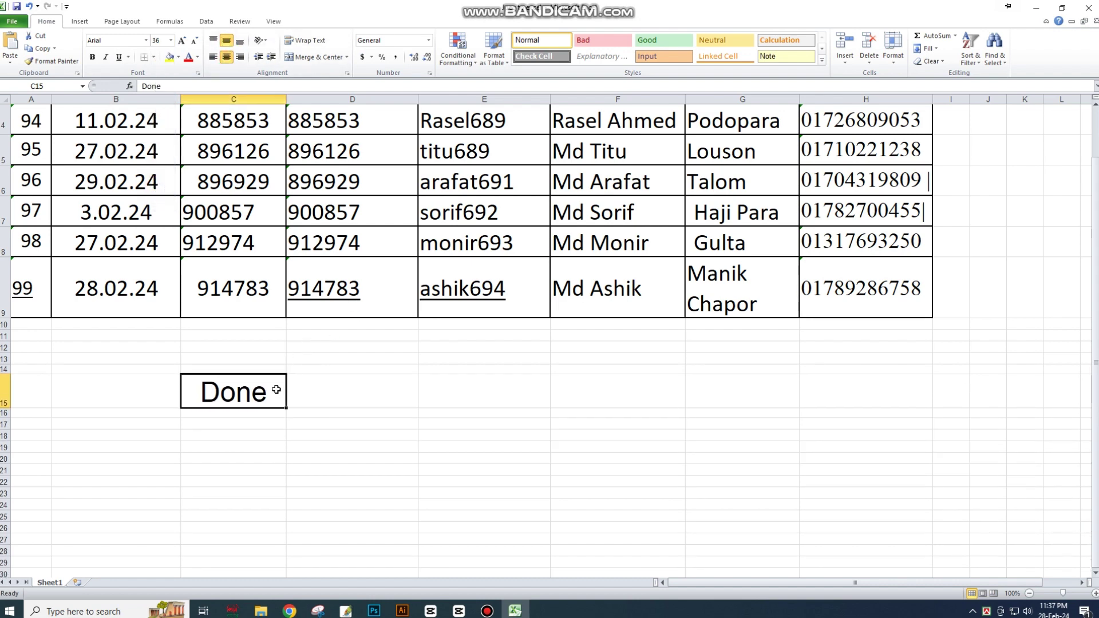
left_click(305, 396)
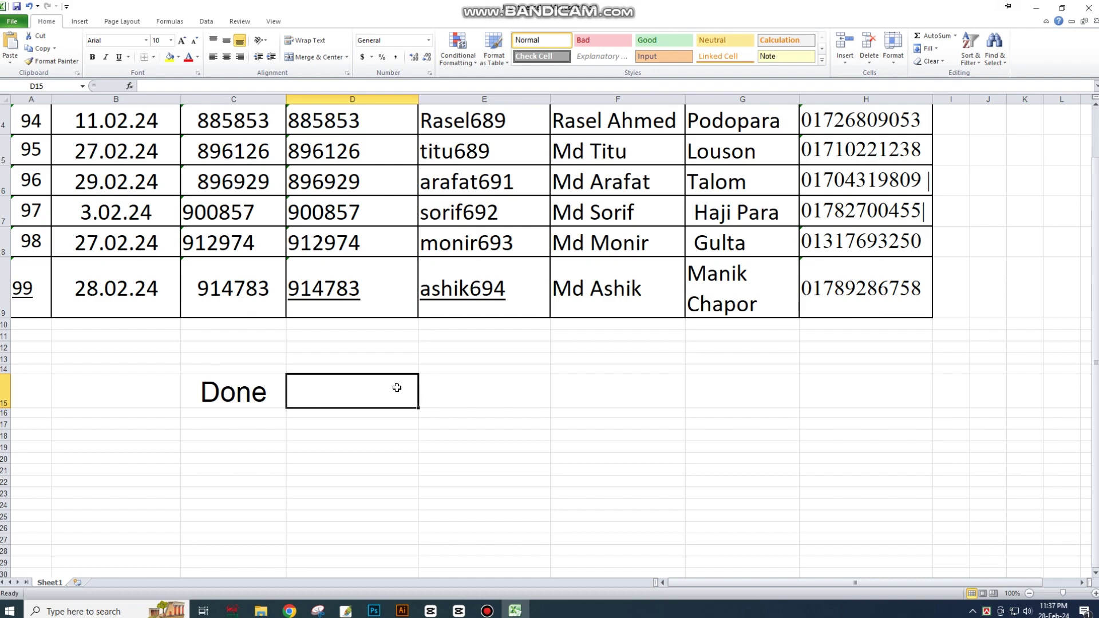